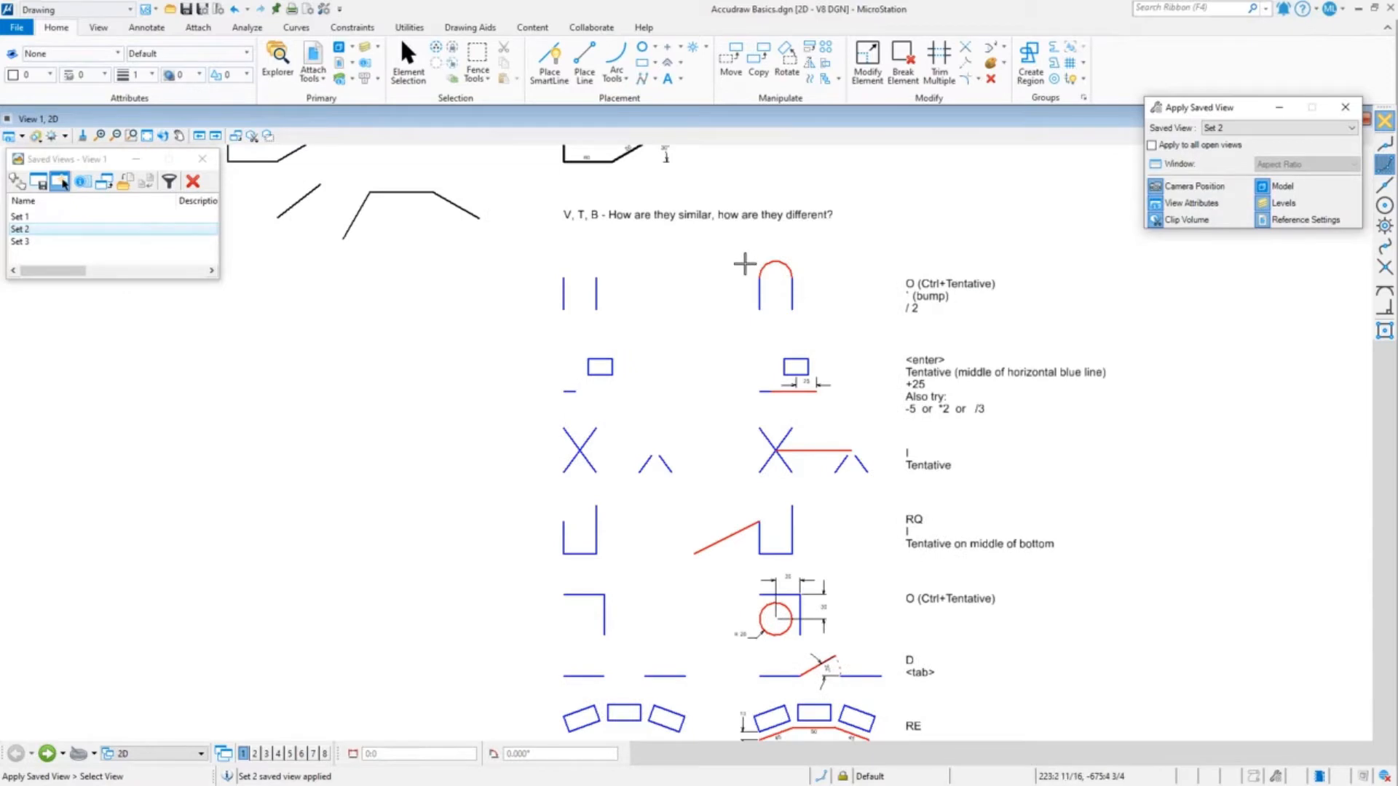
- Start a SmartLine at the upper end of the left unfinished blue vertical line and move the tool settings window off the view's window controls
scroll(743, 264, "up", 2)
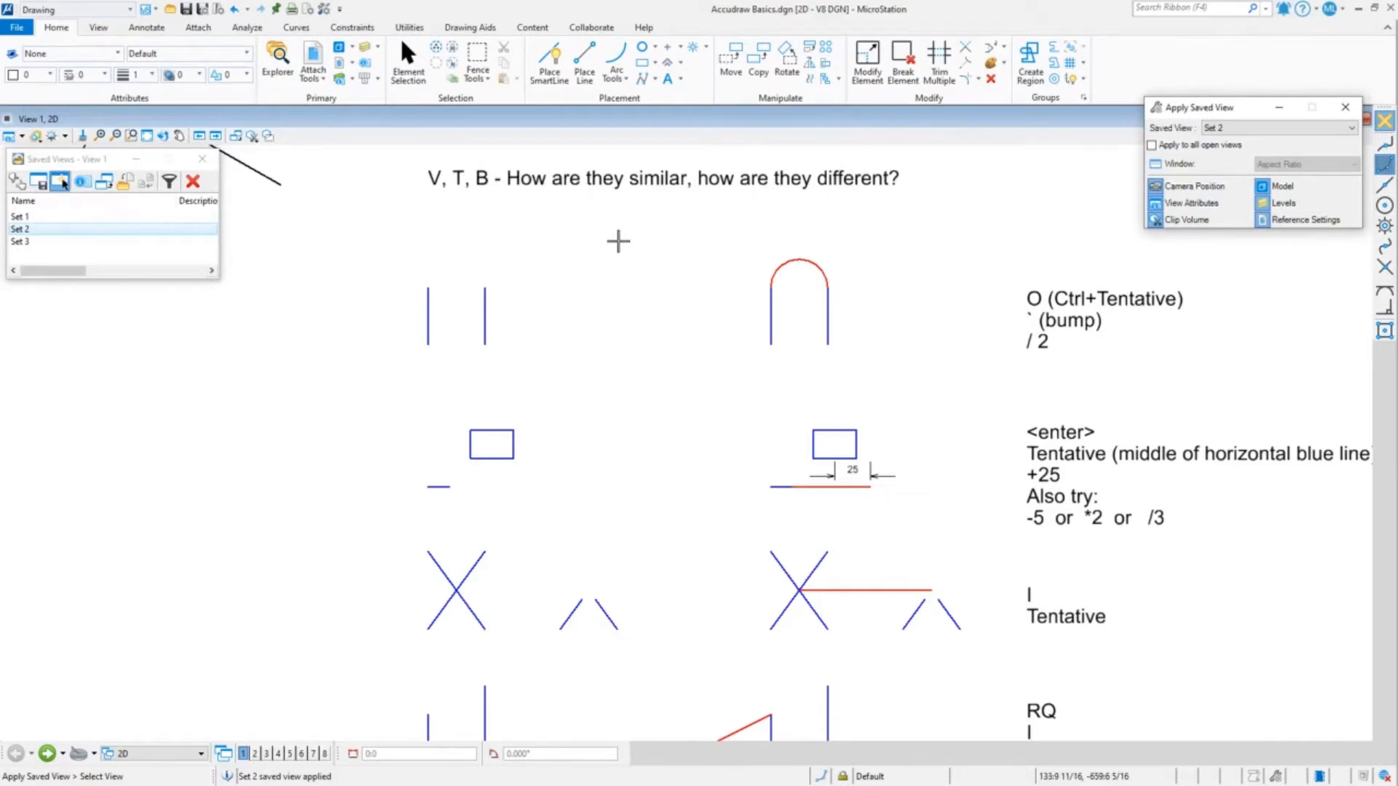
left_click(554, 58)
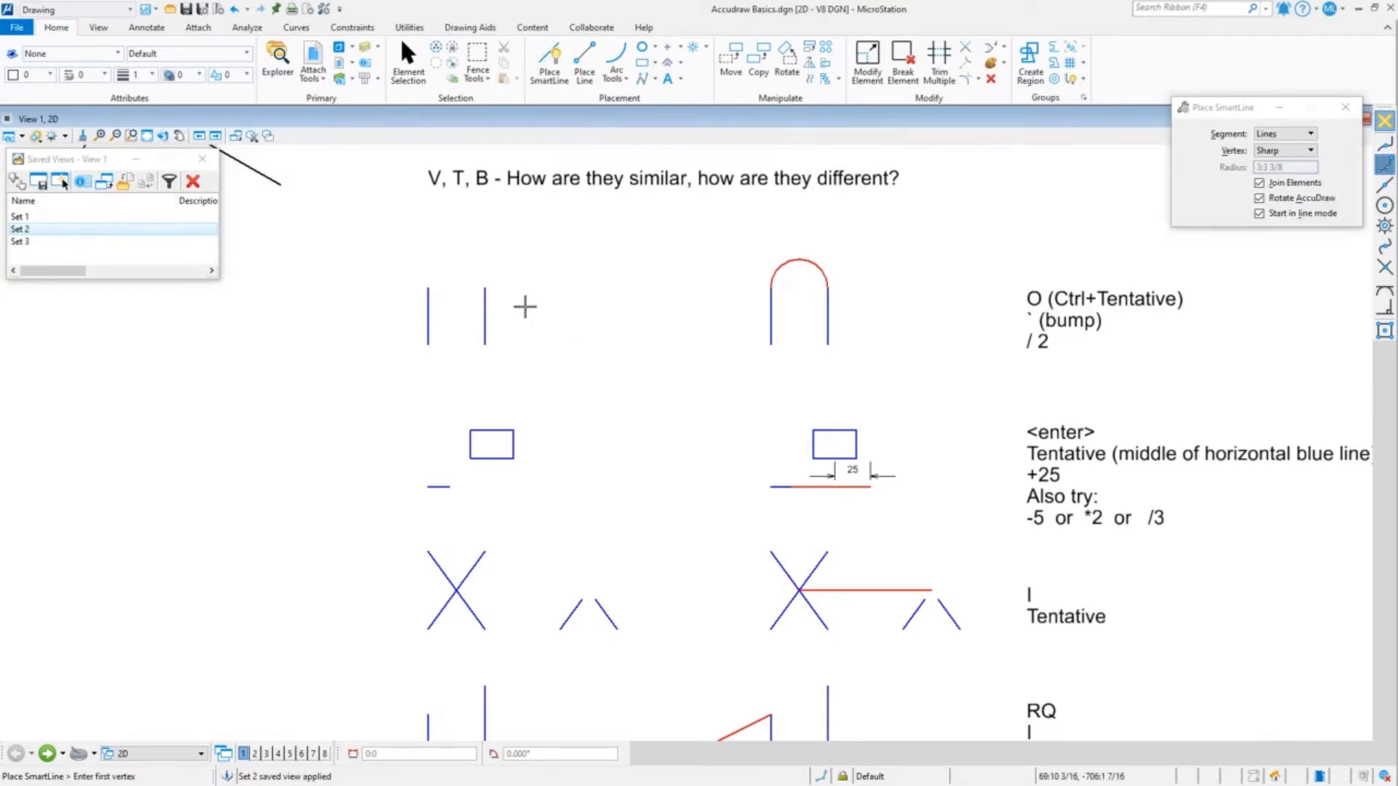
left_click(428, 287)
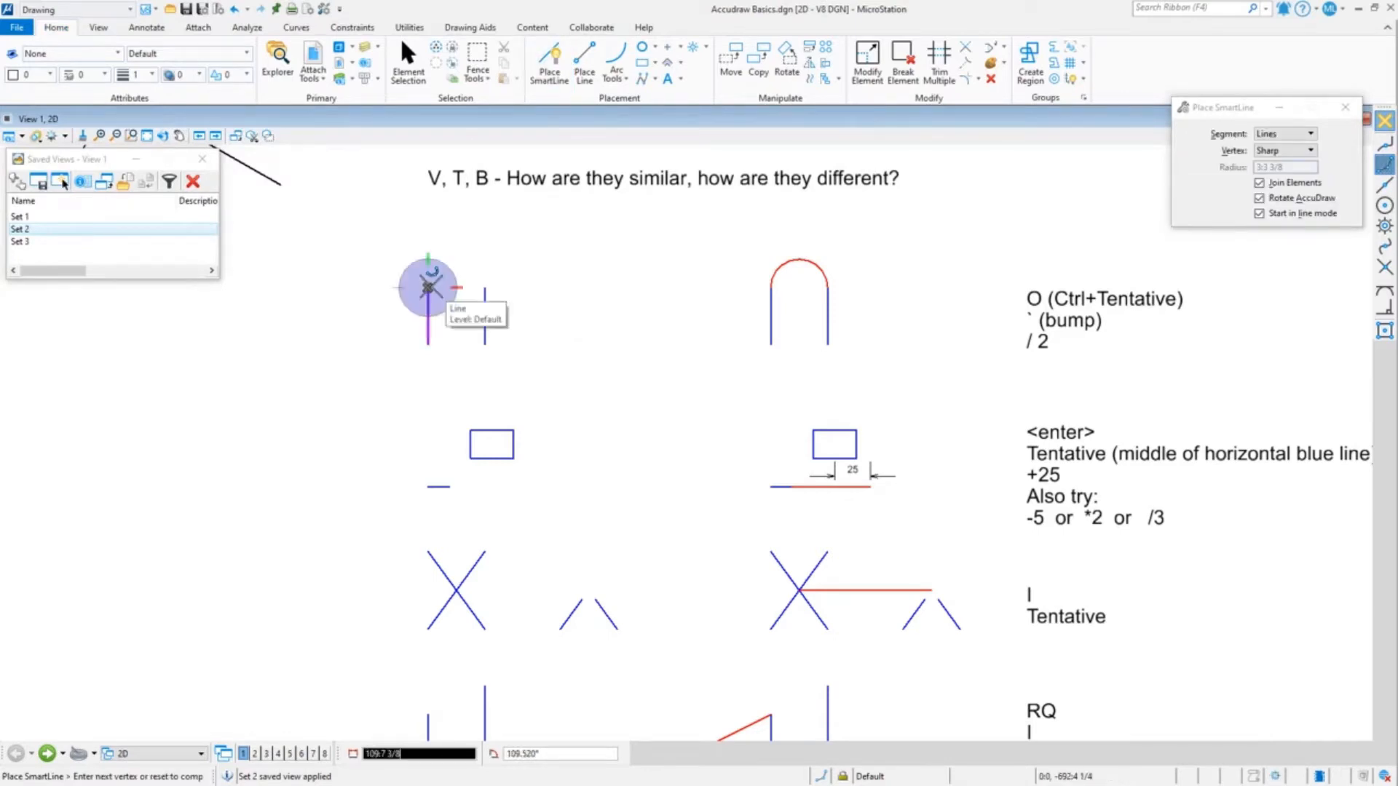
scroll(428, 287, "up", 2)
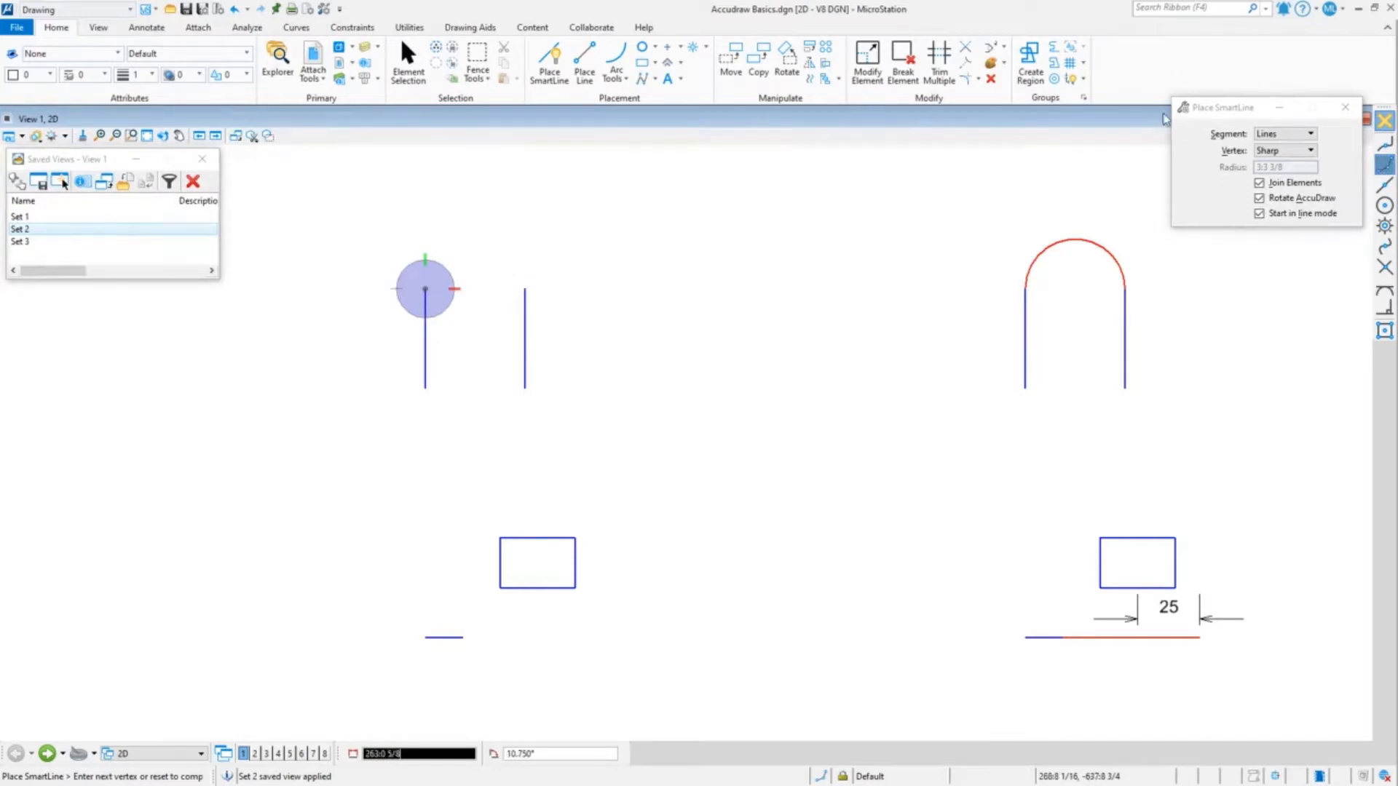
left_click_drag(1220, 109, 874, 136)
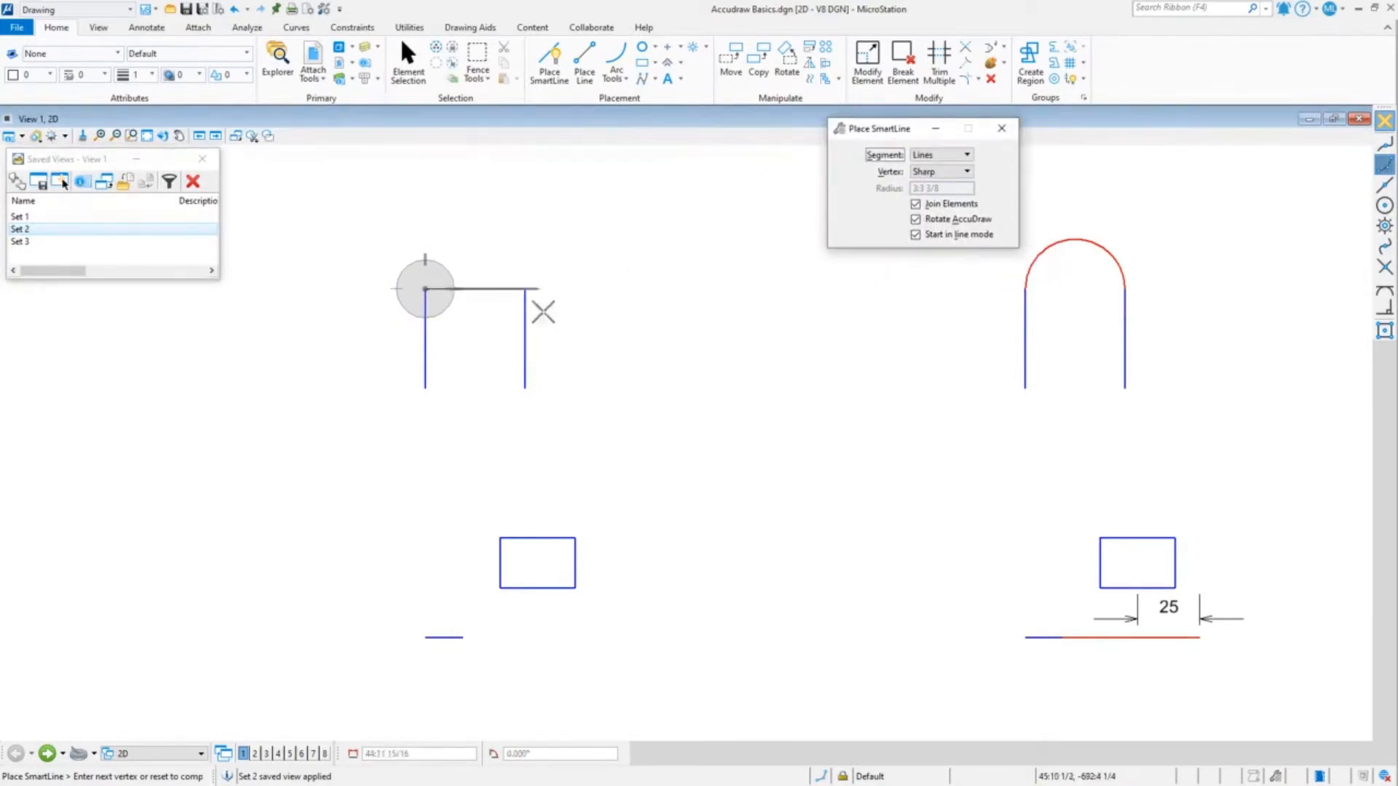
left_click(457, 753)
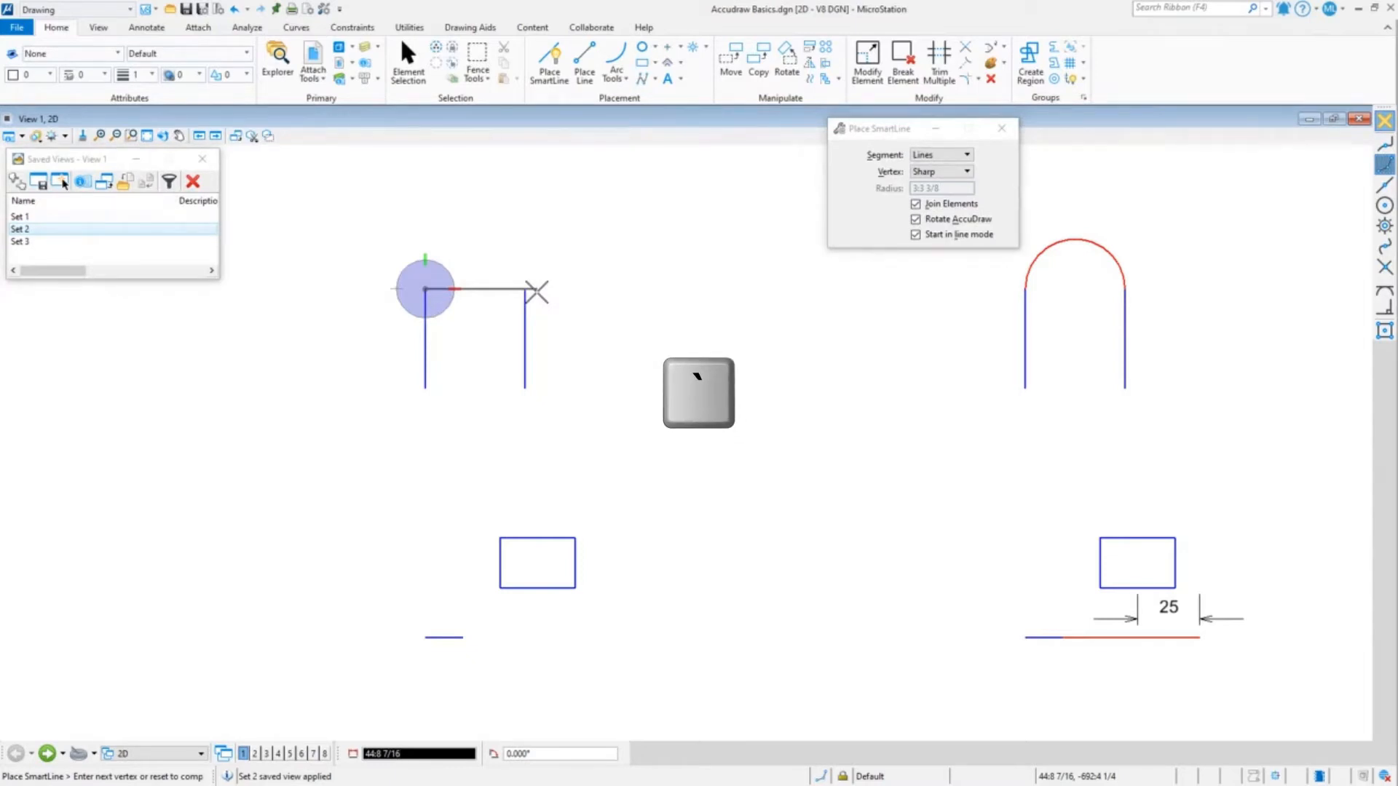
- Toggle the SmartLine segment type repeatedly between Lines and Arcs, and abandon the started line
key("grave")
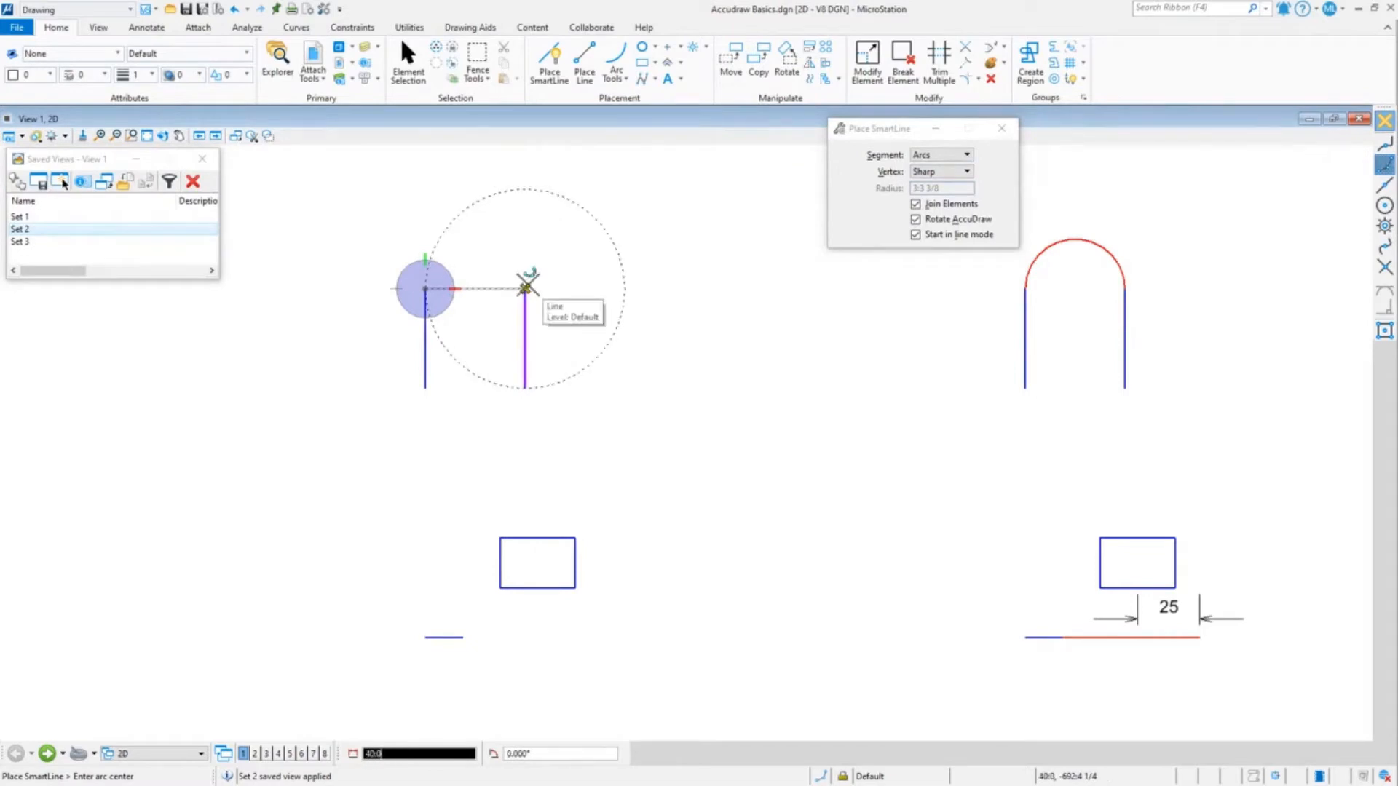
key("grave")
key("grave")
key("grave")
key("grave")
key("grave")
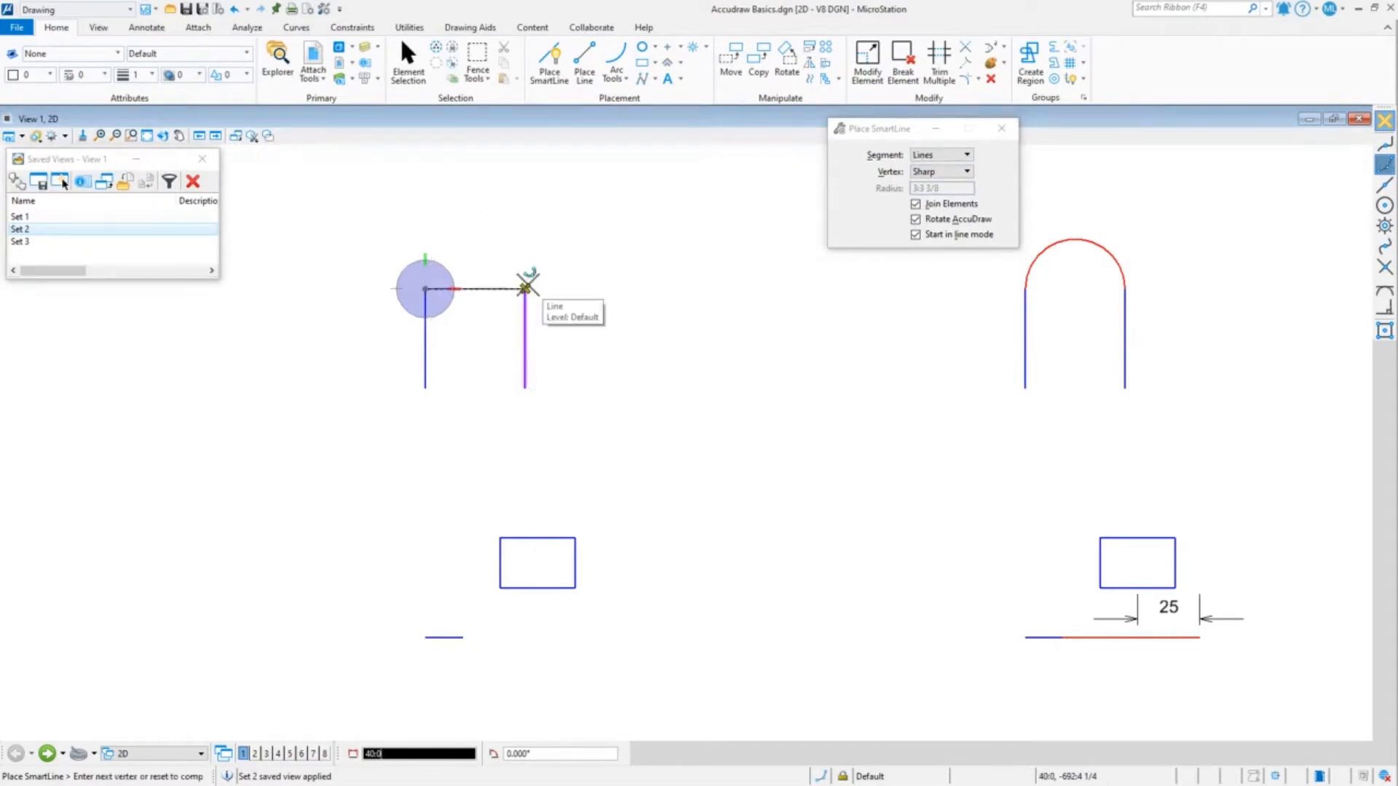
key("grave")
key("grave")
key("grave")
key("grave")
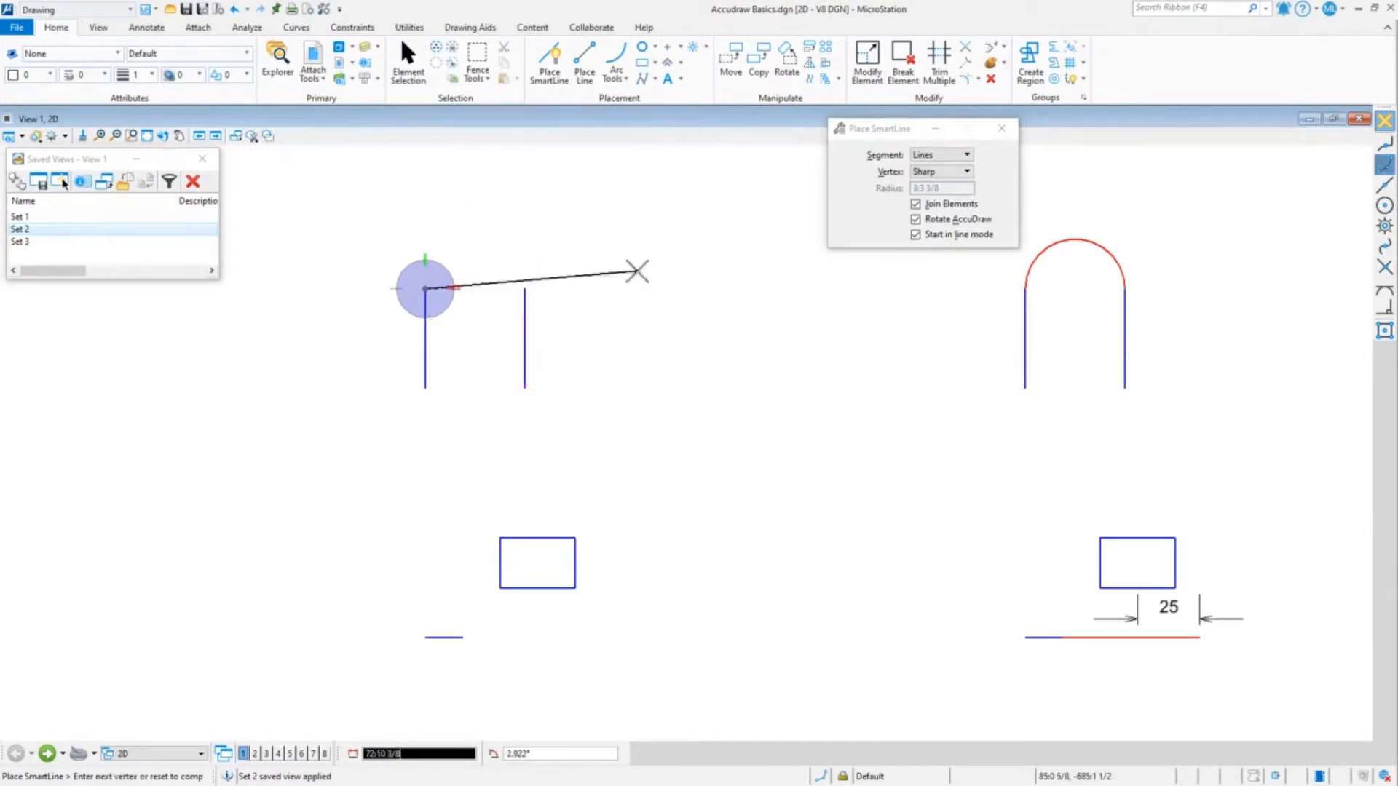
right_click(637, 272)
- In the empty area, sketch a SmartLine: vertical line, quarter arc of radius about 29:2, horizontal line about 75:8, quarter arc of radius about 38:4
scroll(787, 286, "down", 2)
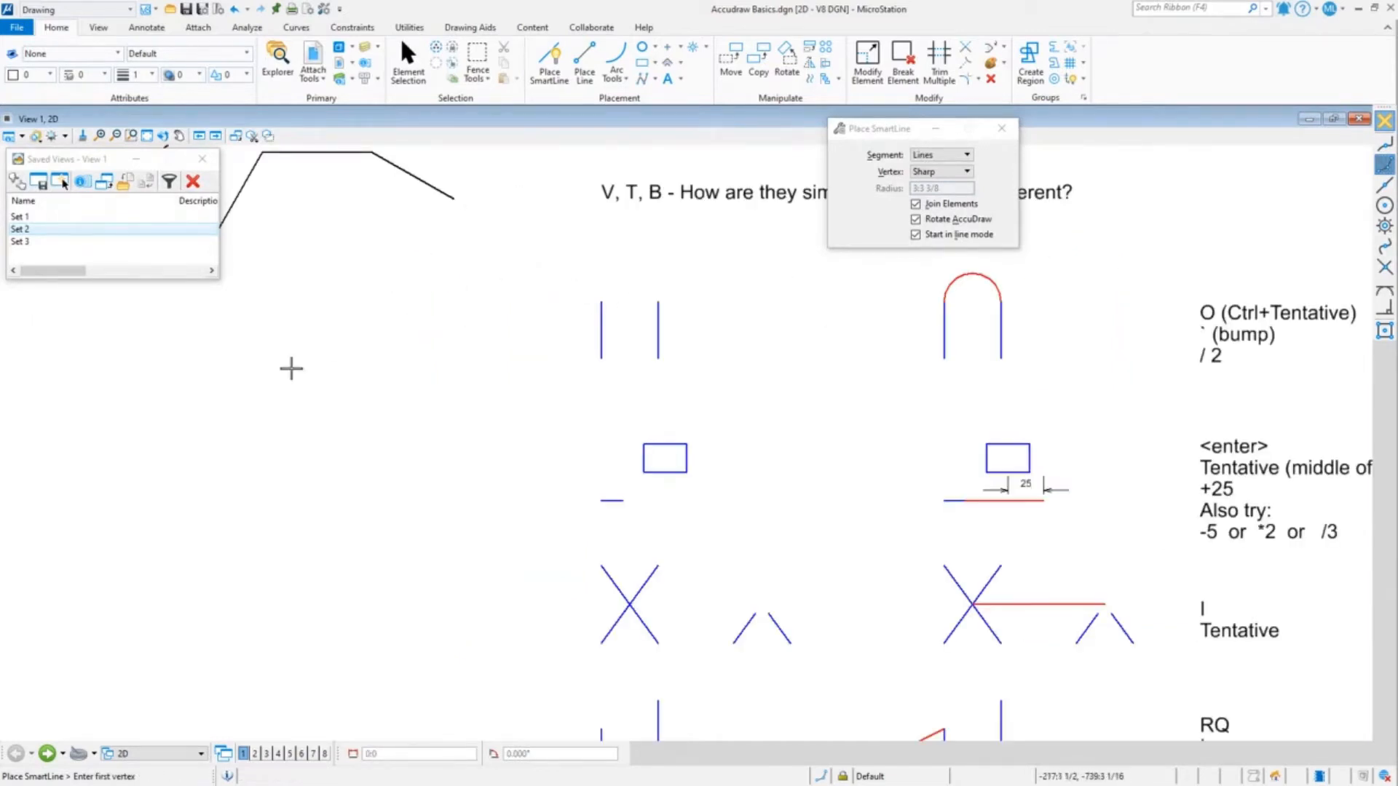
left_click(284, 405)
left_click(284, 321)
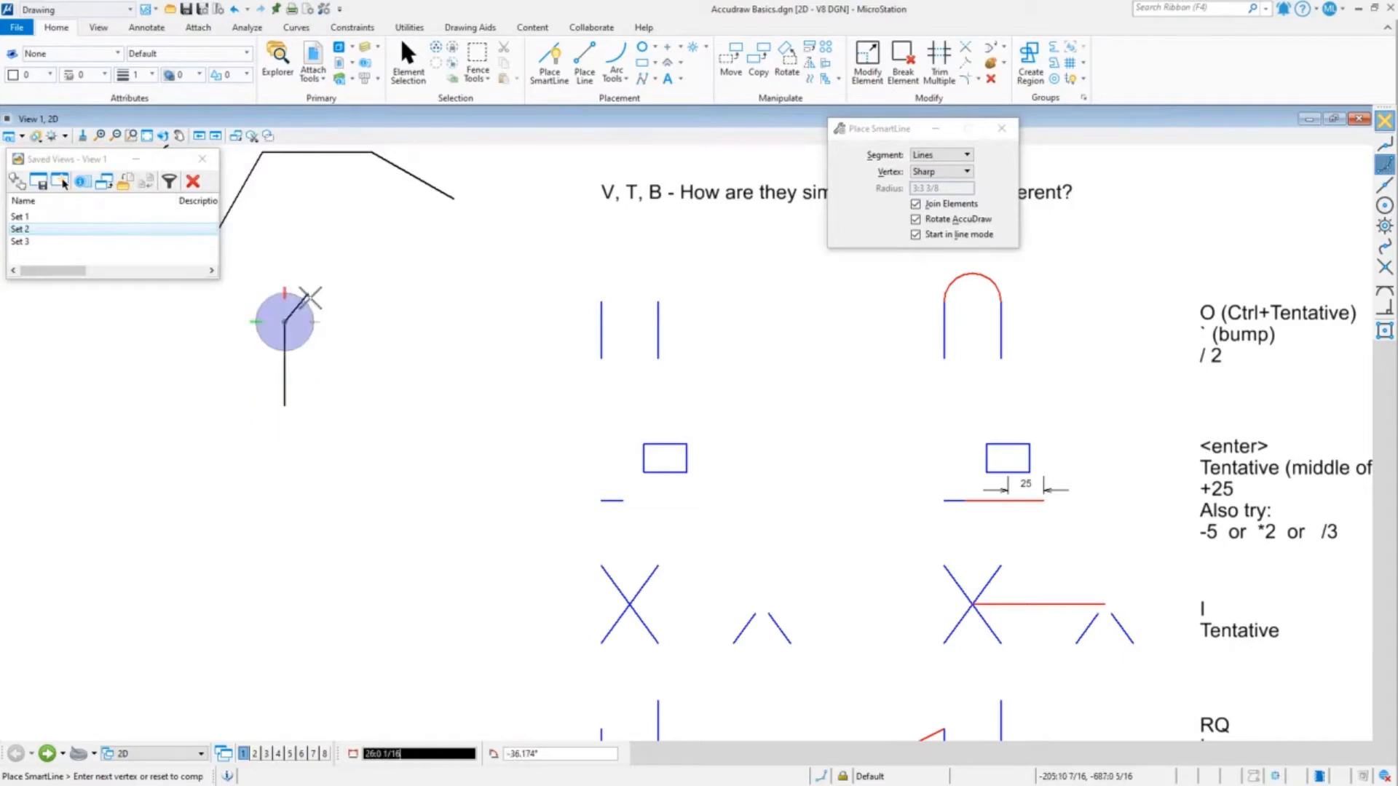
key("grave")
left_click(327, 321)
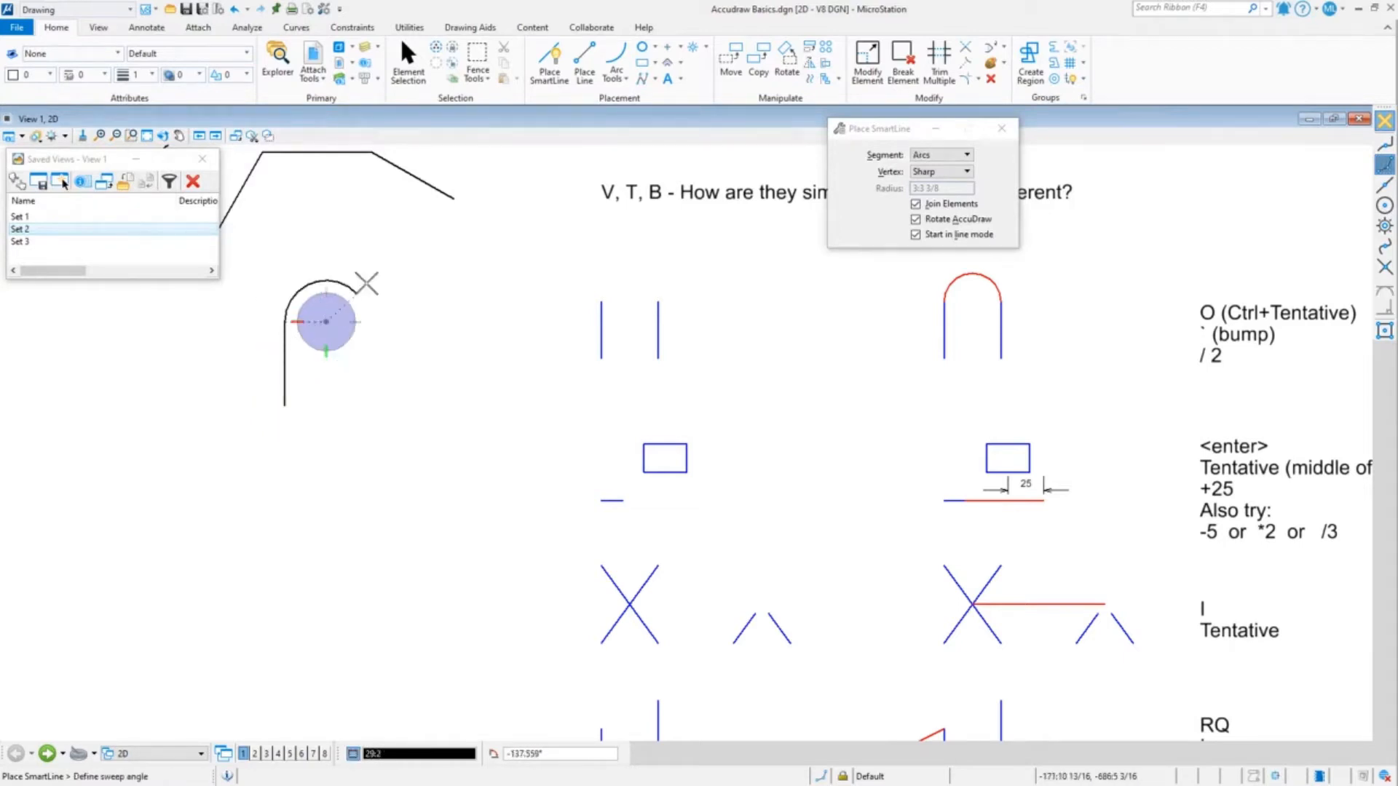
left_click(326, 279)
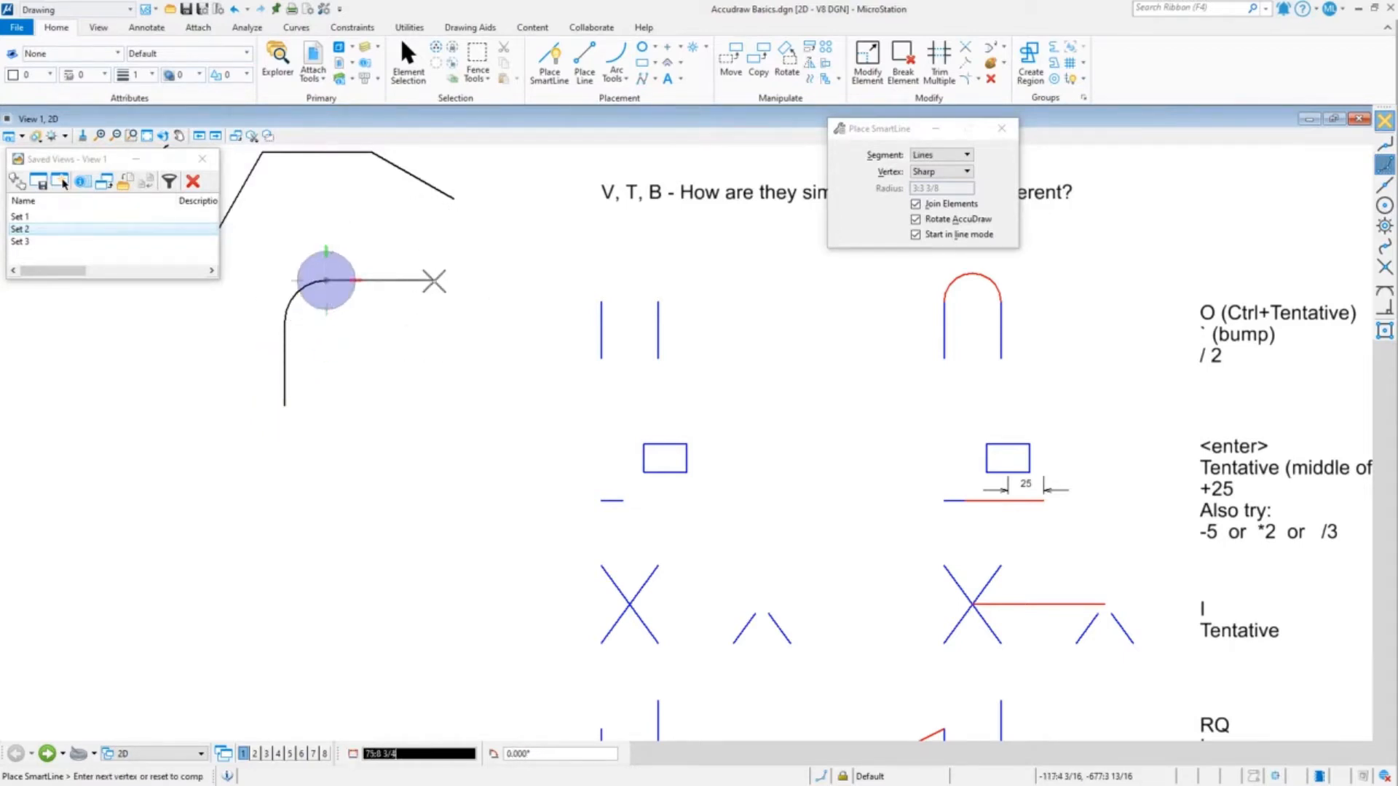
left_click(435, 280)
left_click(435, 335)
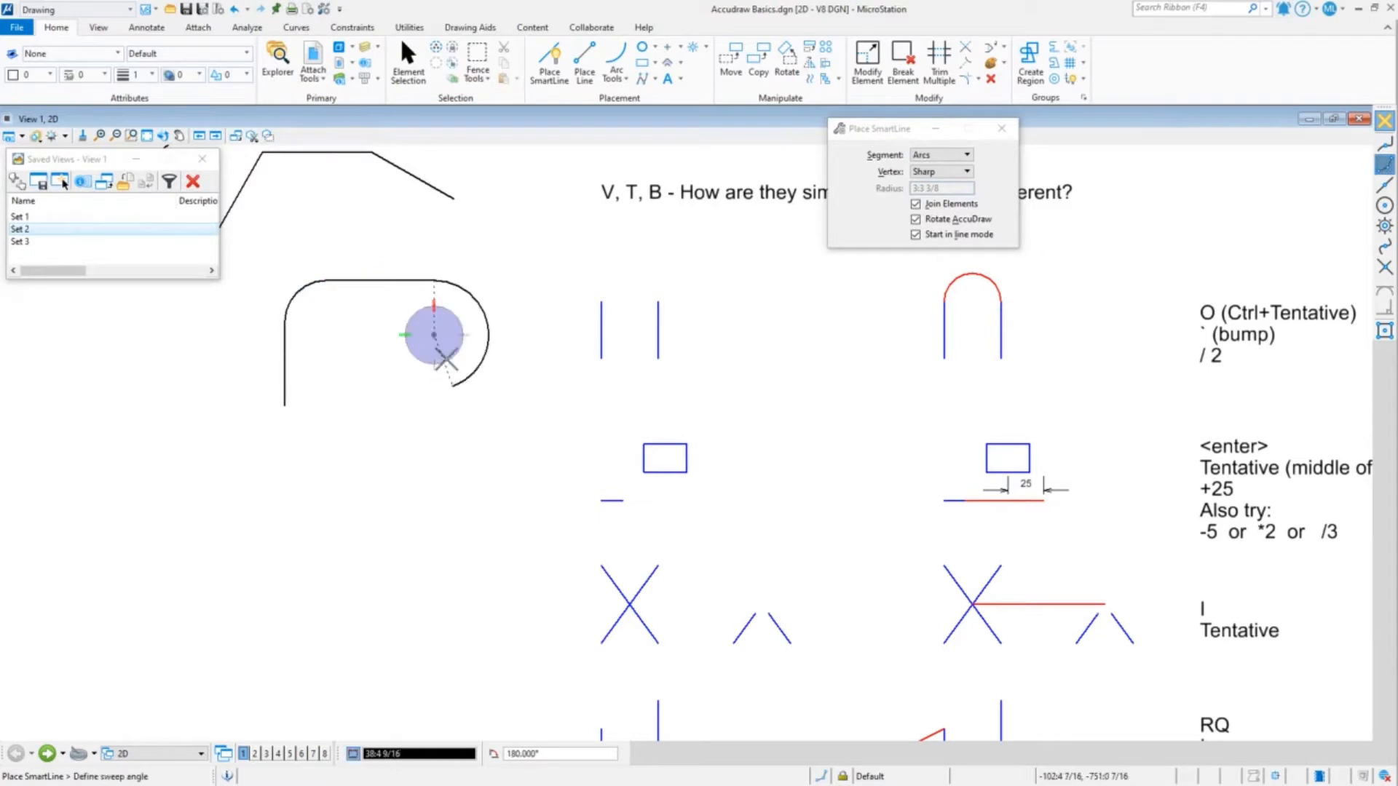
left_click(488, 335)
key("space")
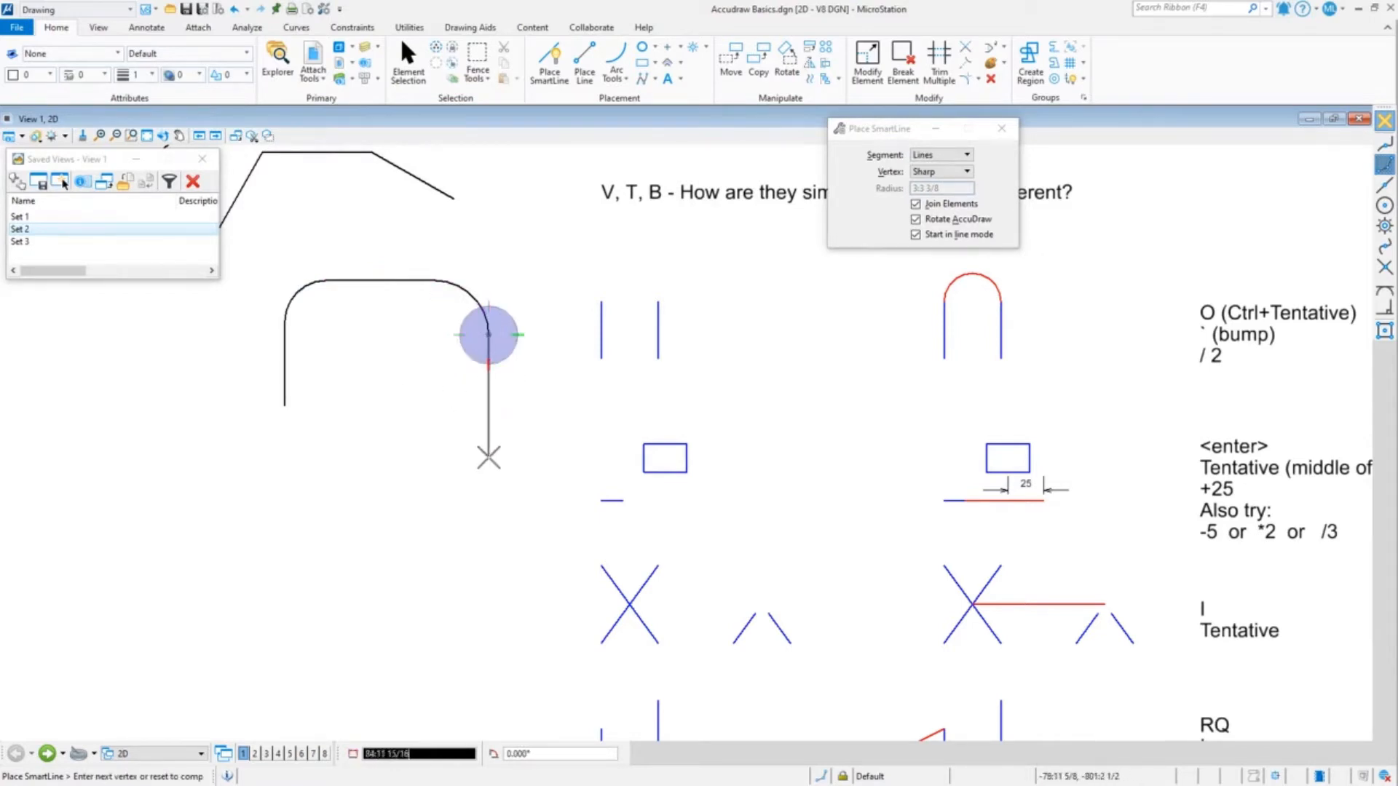
- Continue the sketch with a vertical line about 85:0, a half-circle of radius about 56:9 and a line about 17:4, and undo the SmartLine
left_click(488, 457)
key("space")
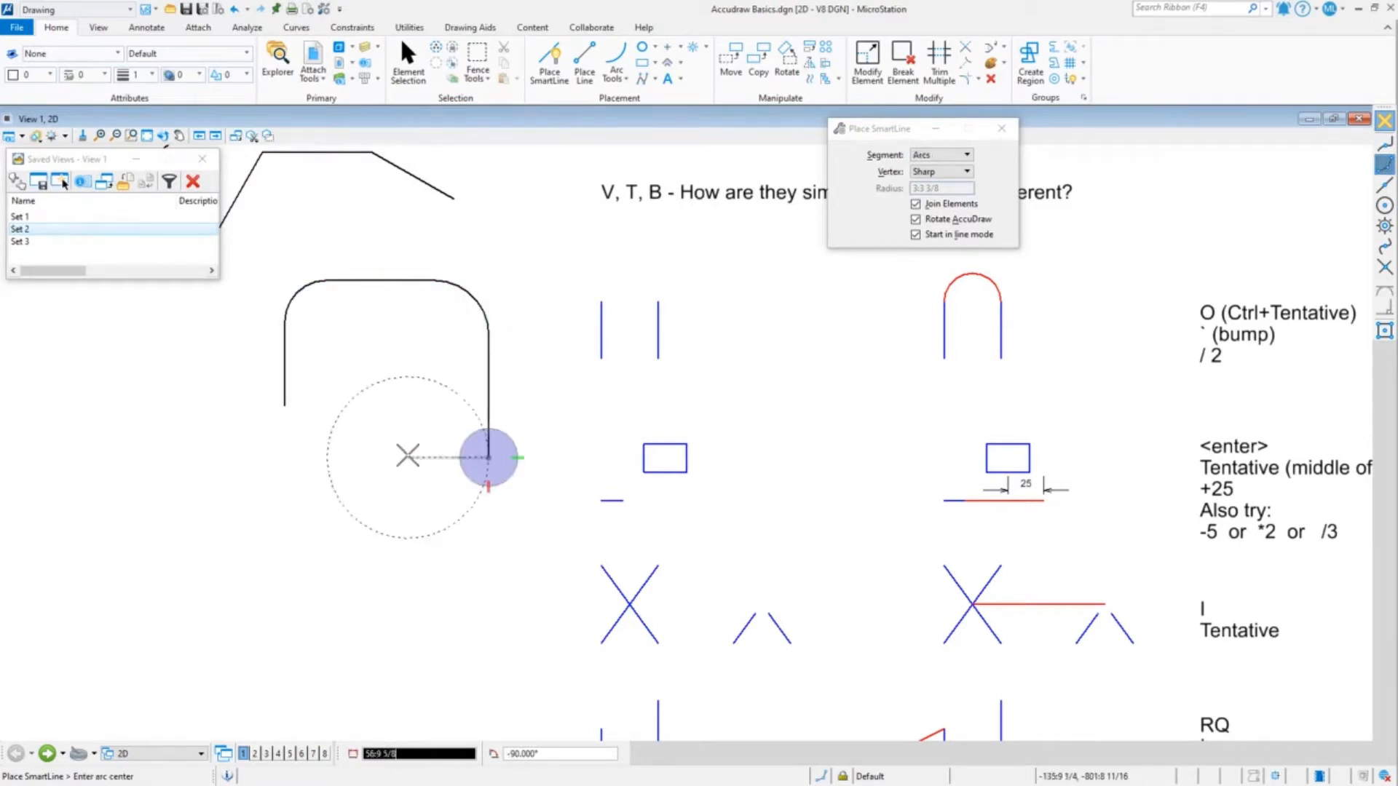
left_click(407, 457)
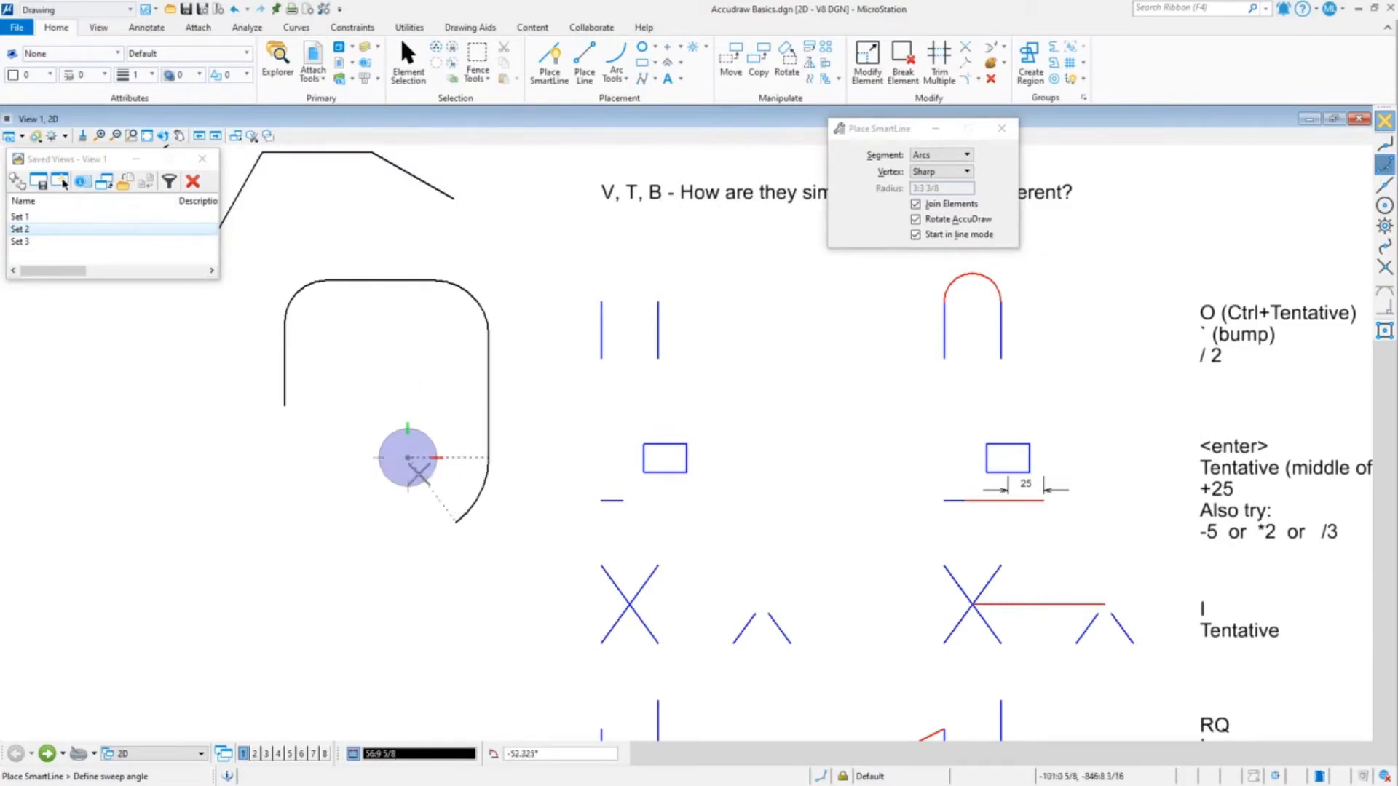
left_click(365, 455)
key("space")
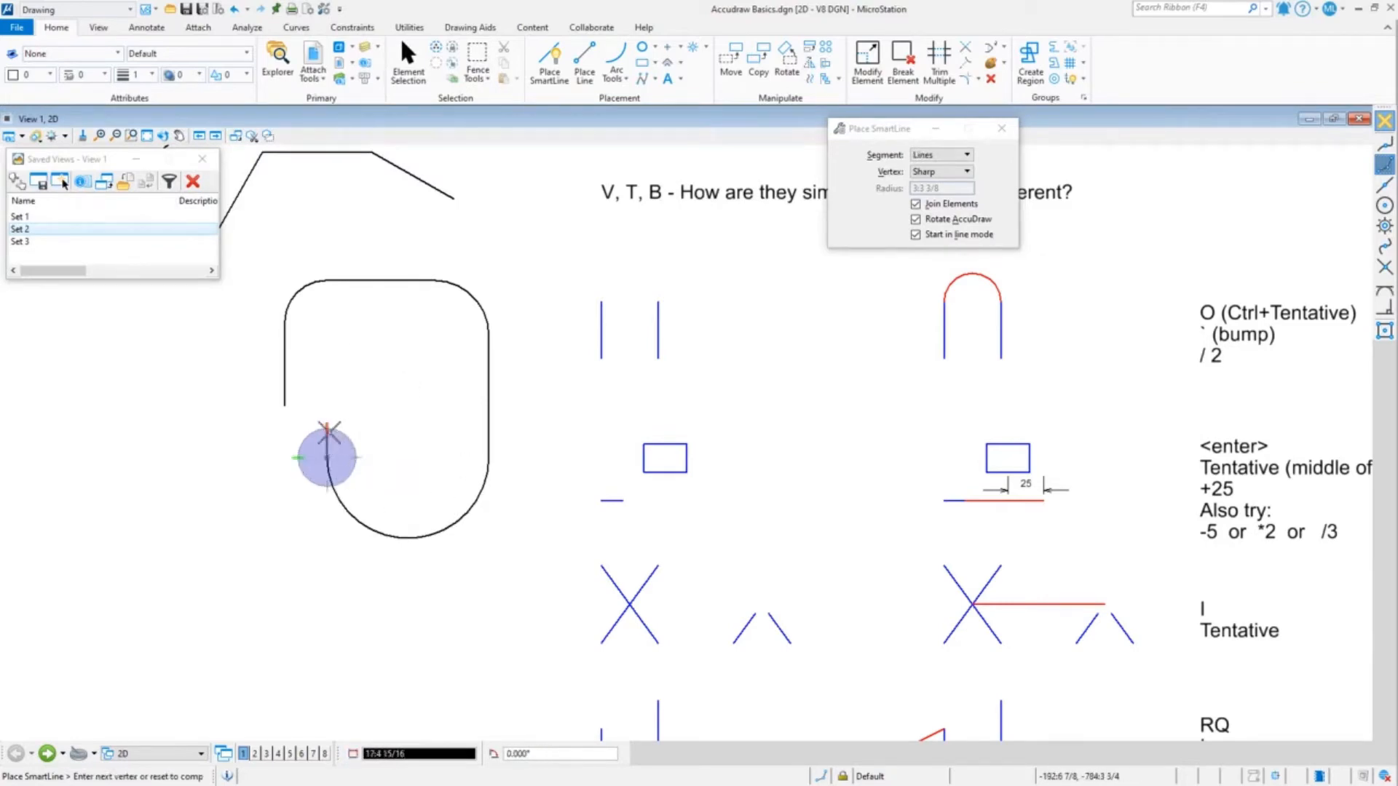
left_click(328, 432)
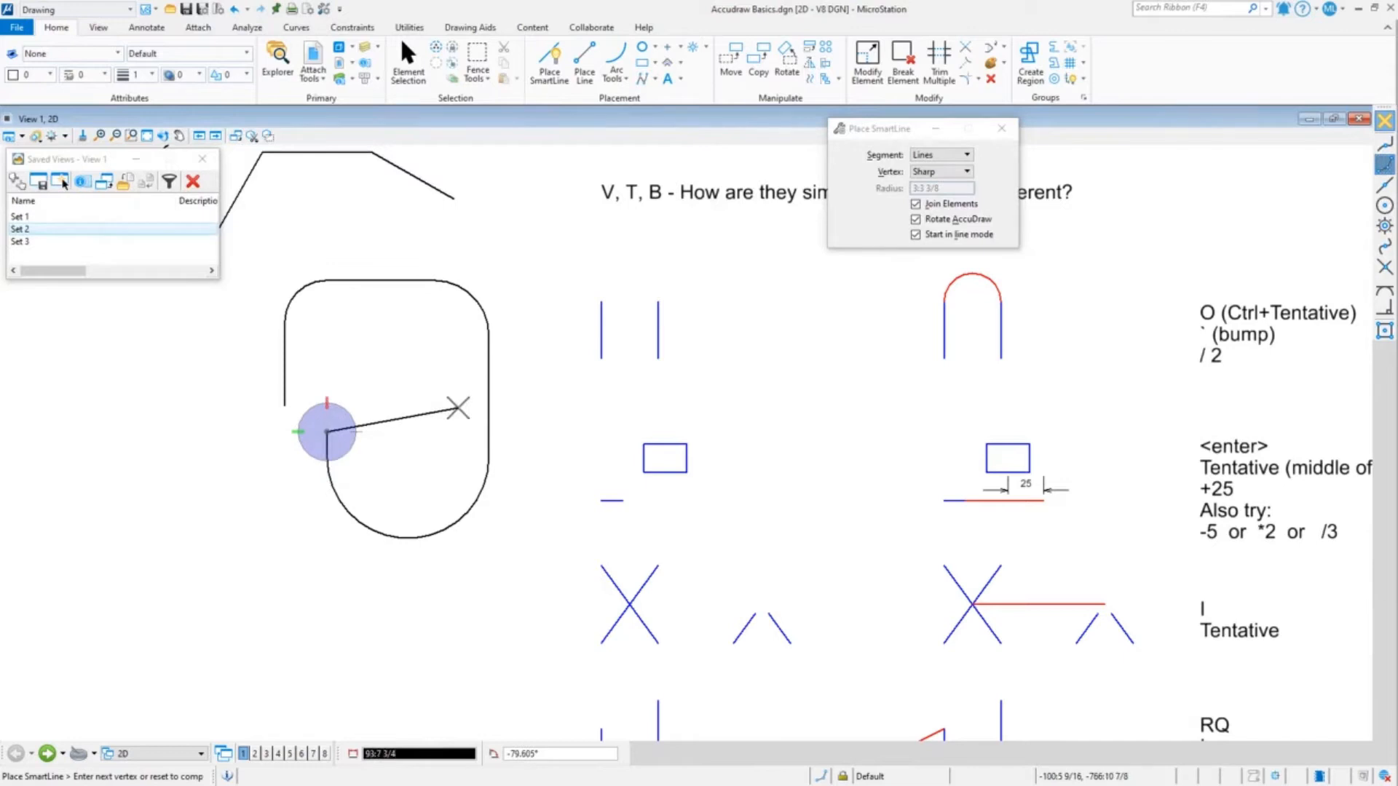
right_click(414, 384)
key("ctrl+z")
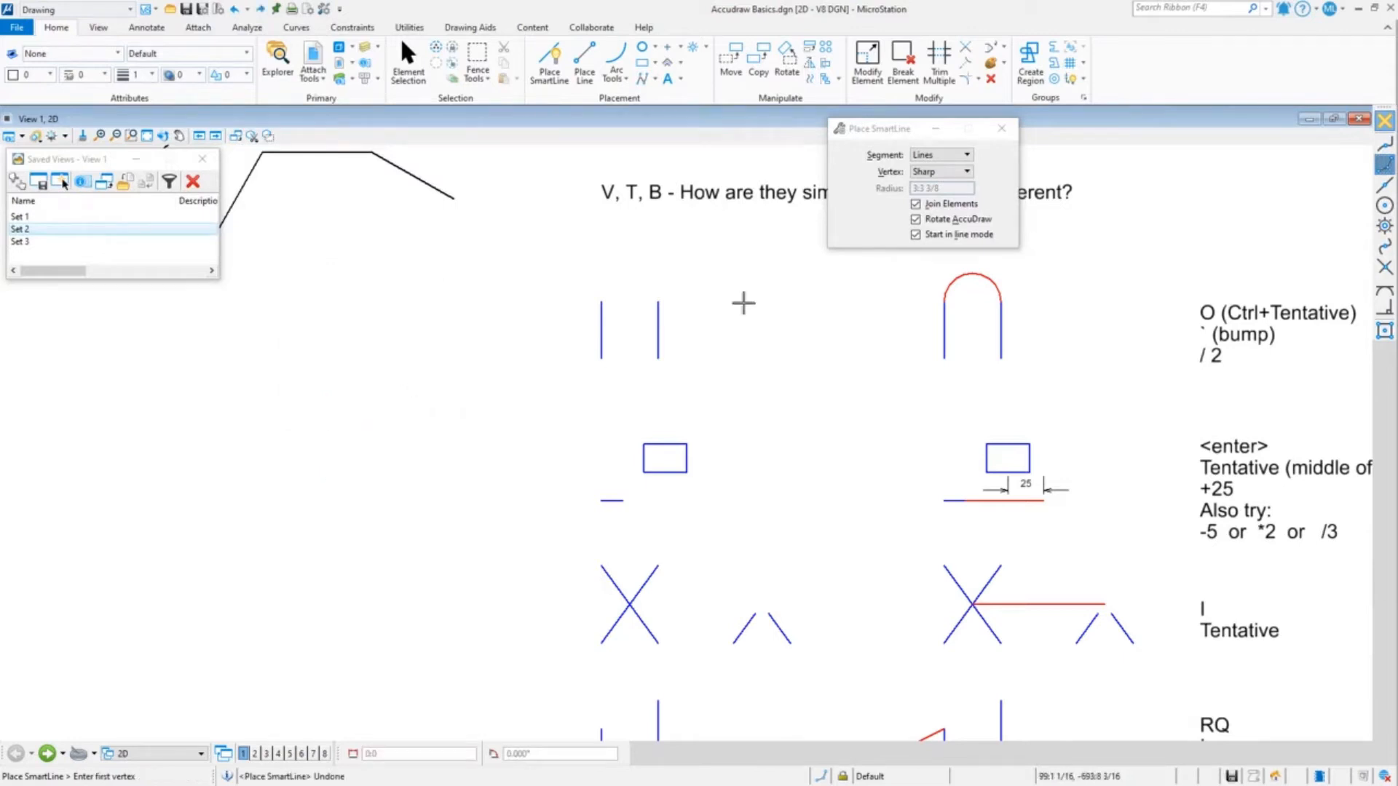
- Begin a SmartLine arc at the top of the left blue vertical line, dividing the distance to the right line's top by 2 for its centre
scroll(409, 328, "down", 2)
scroll(621, 309, "up", 5)
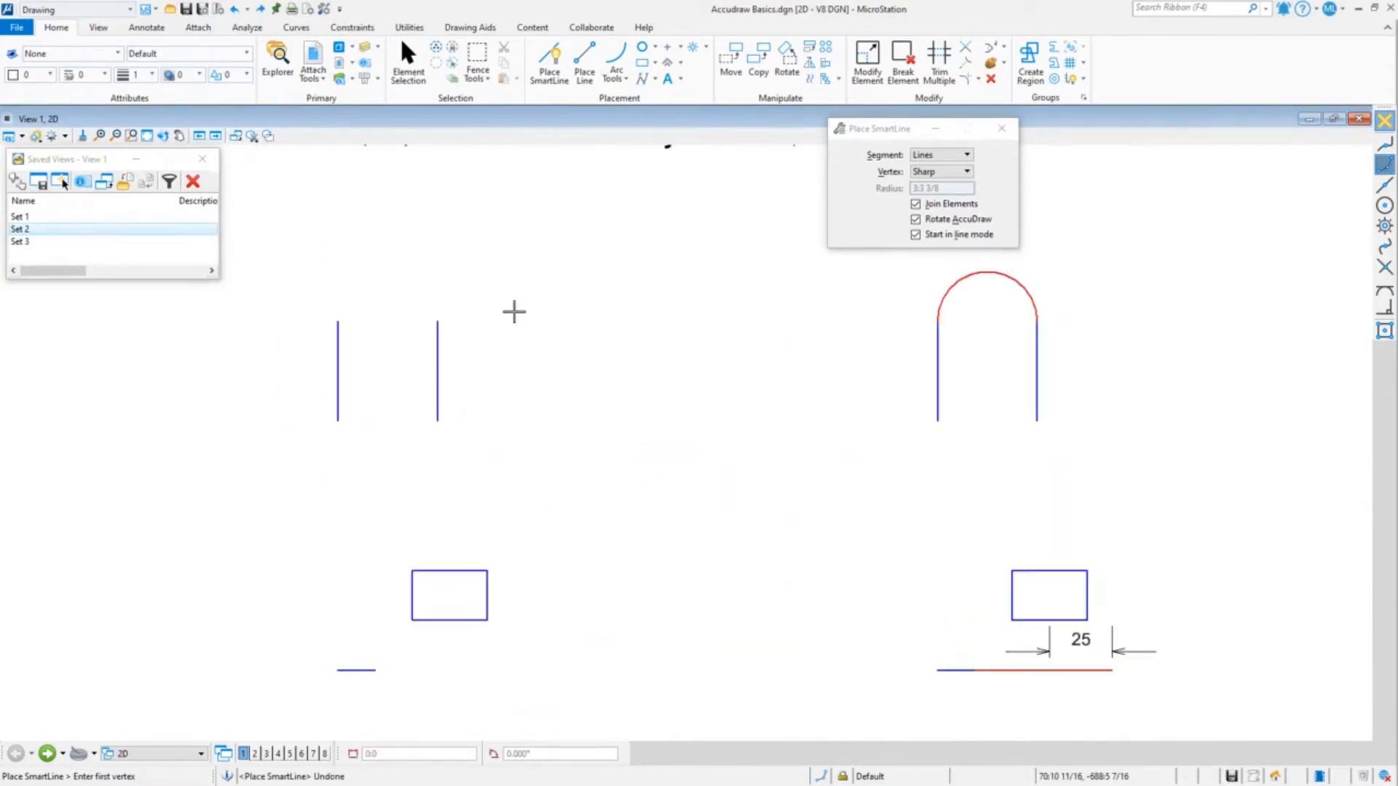
left_click(337, 321)
key("space")
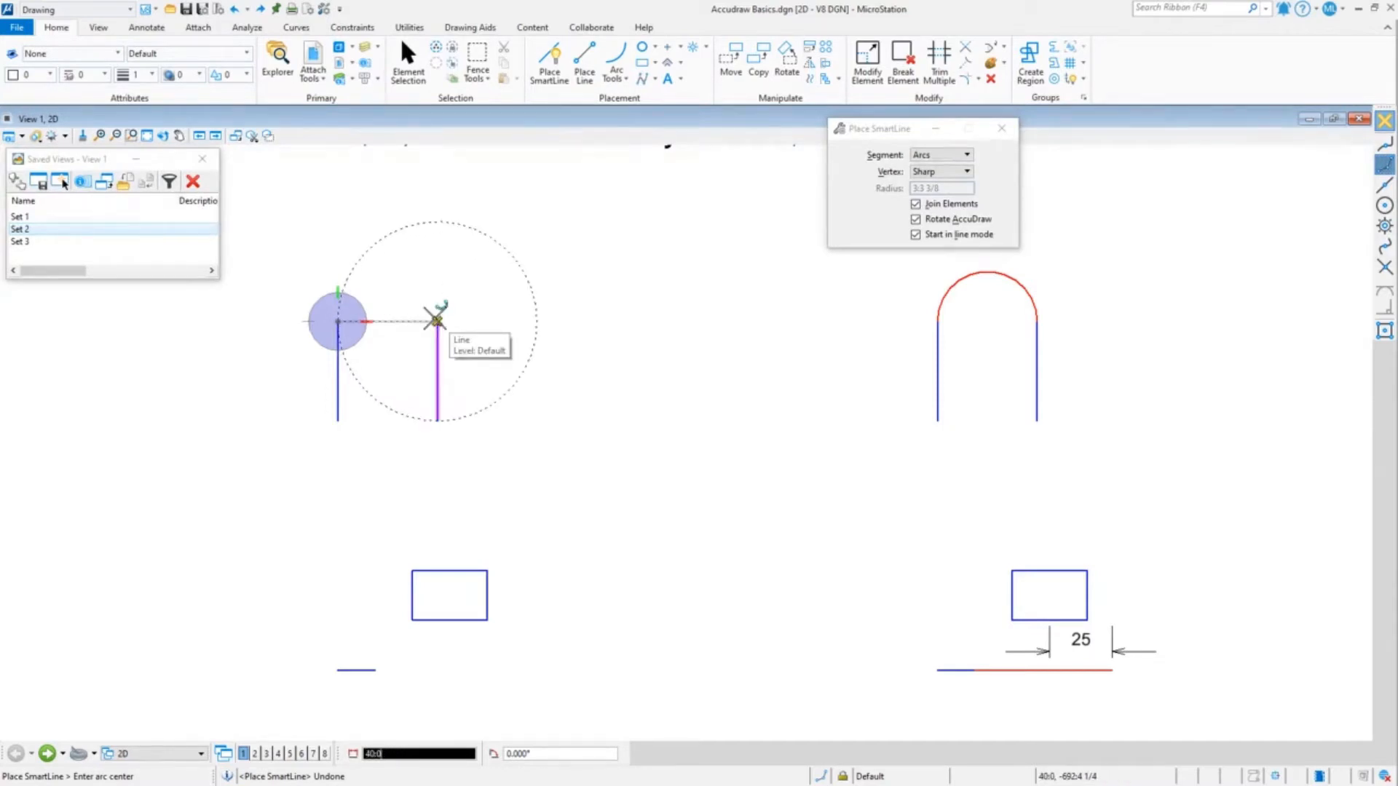
key("slash")
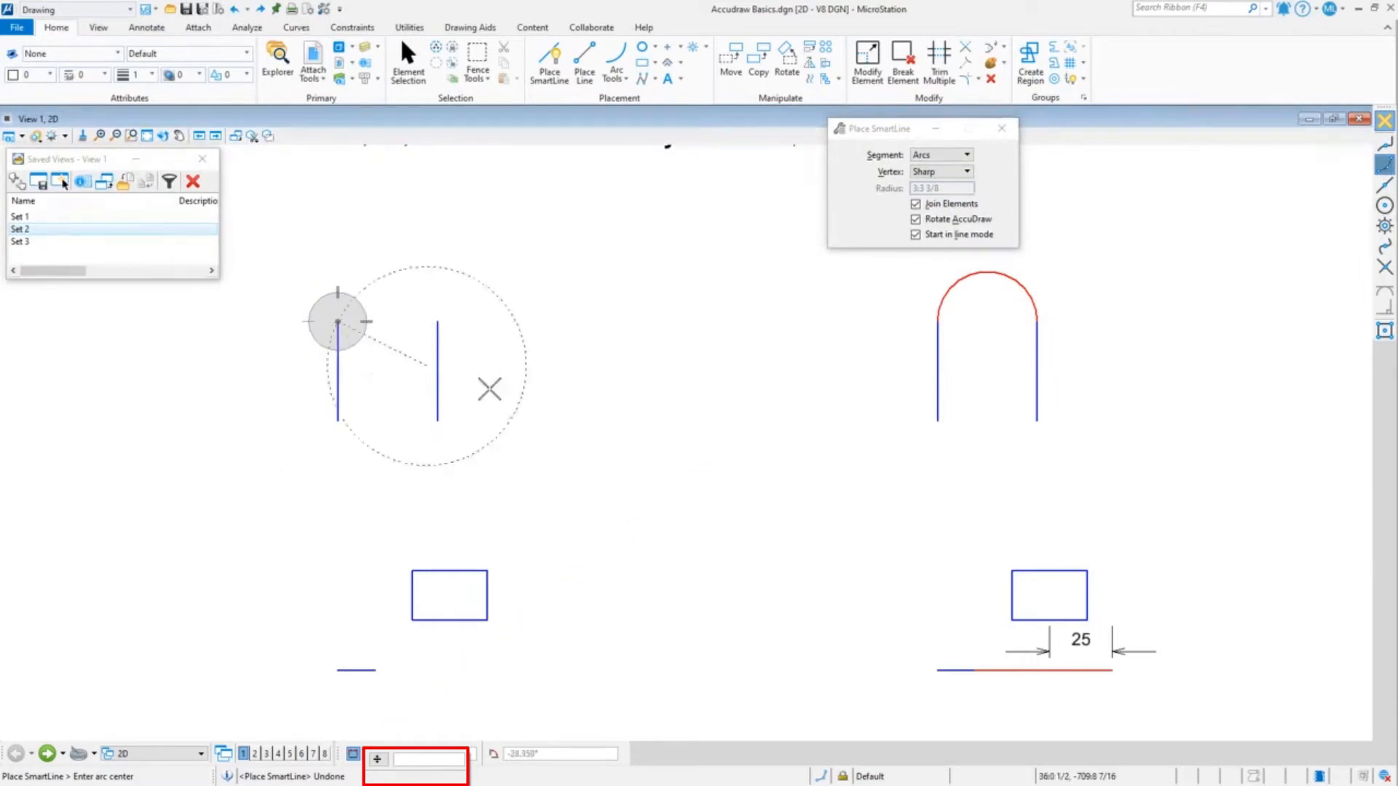
type("2")
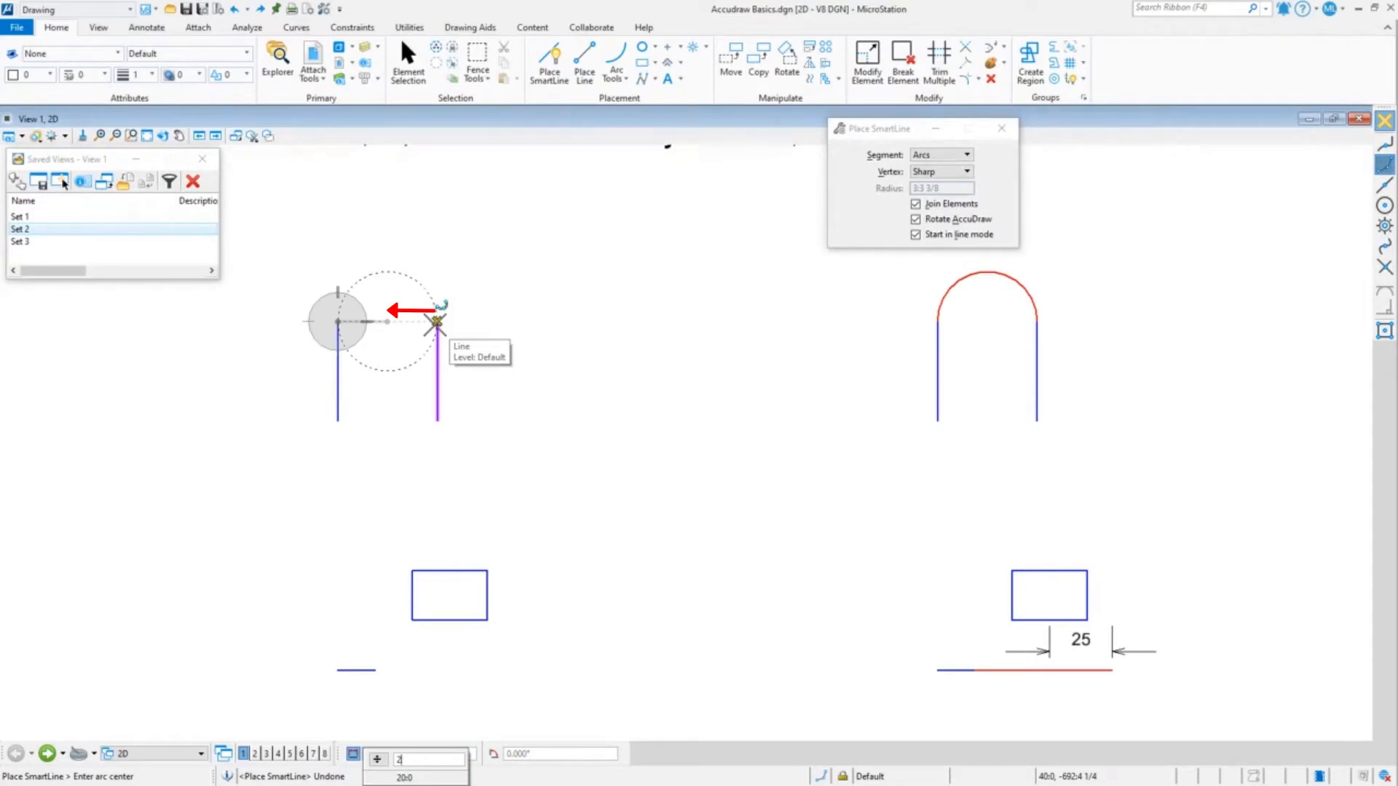
left_click(437, 322)
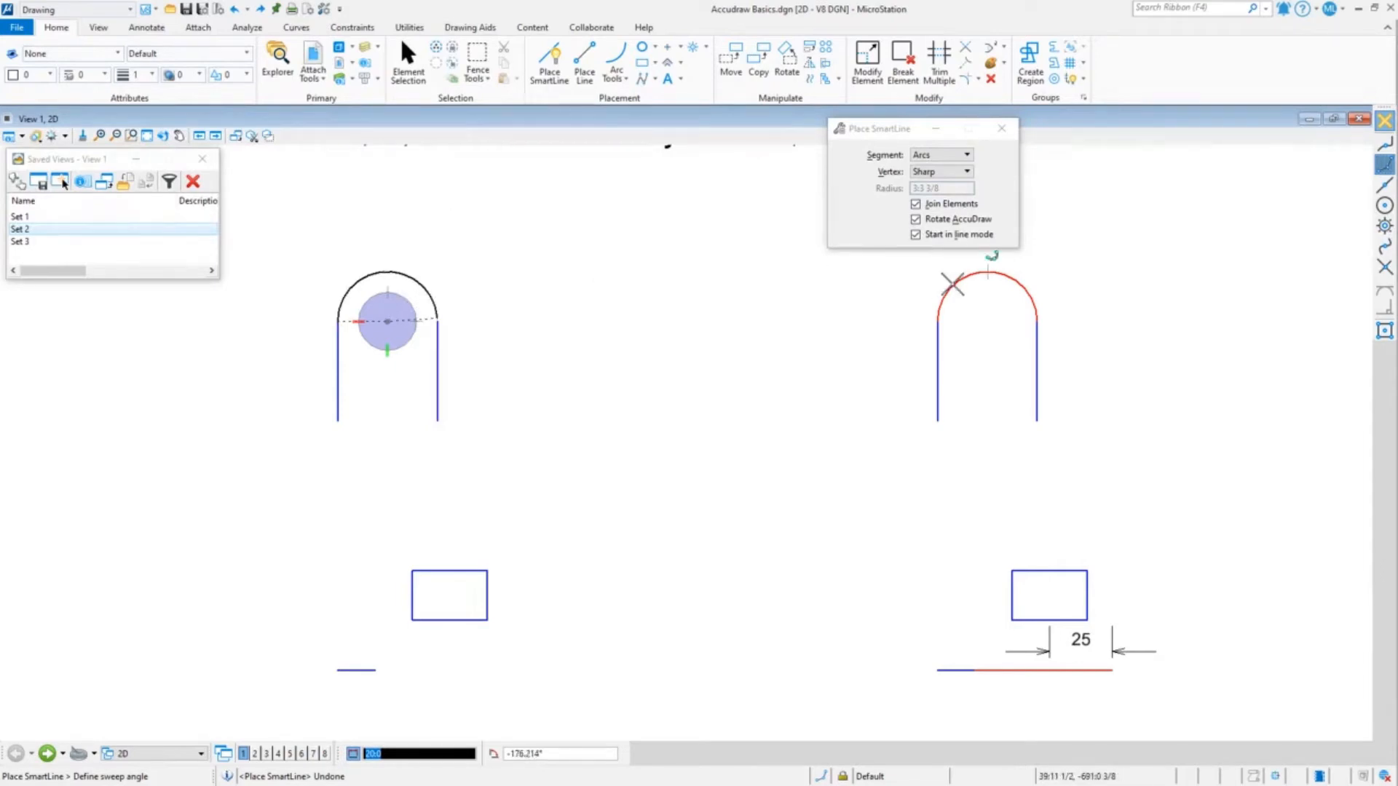
- Match the reference arc's red color 3, end the semicircle at the top of the right blue vertical line and finish the SmartLine
key("F5")
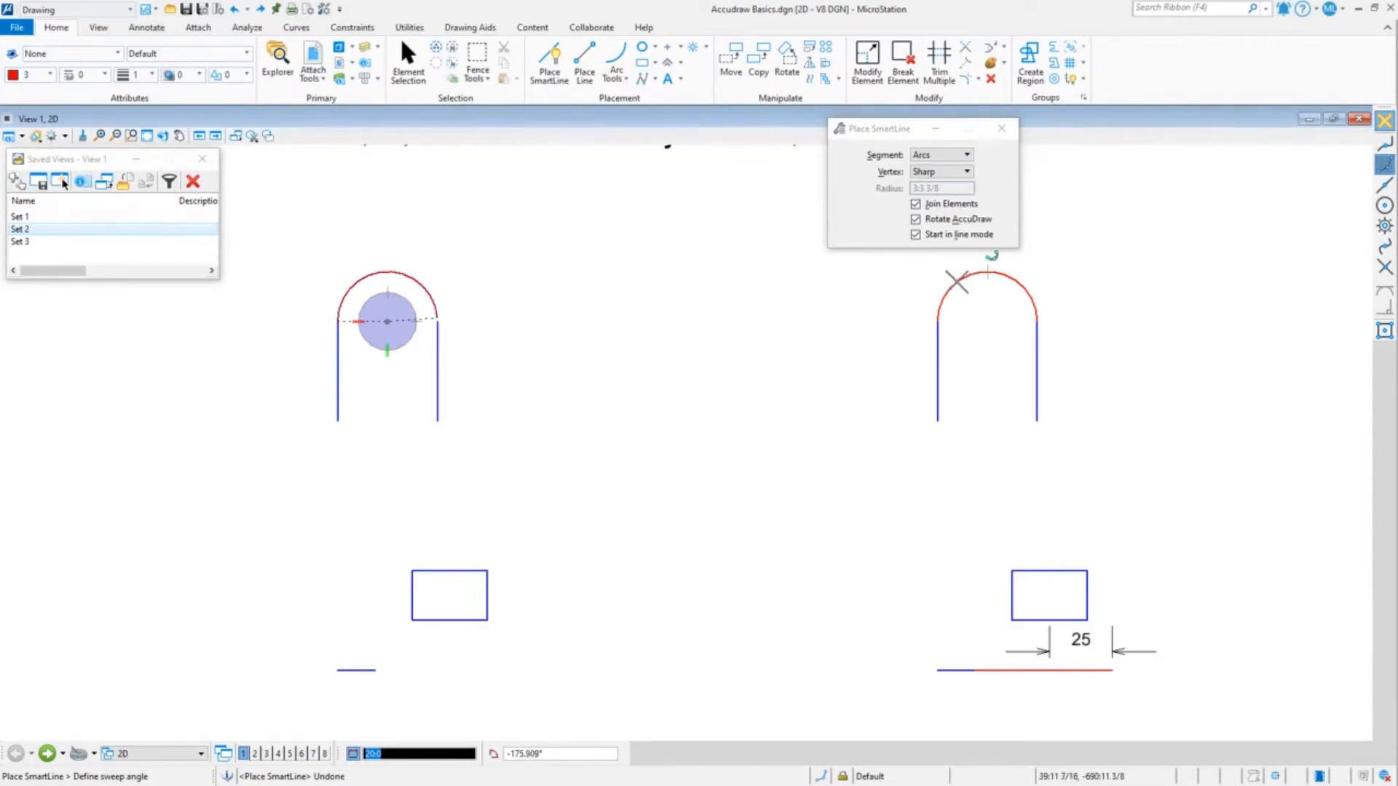
left_click(437, 319)
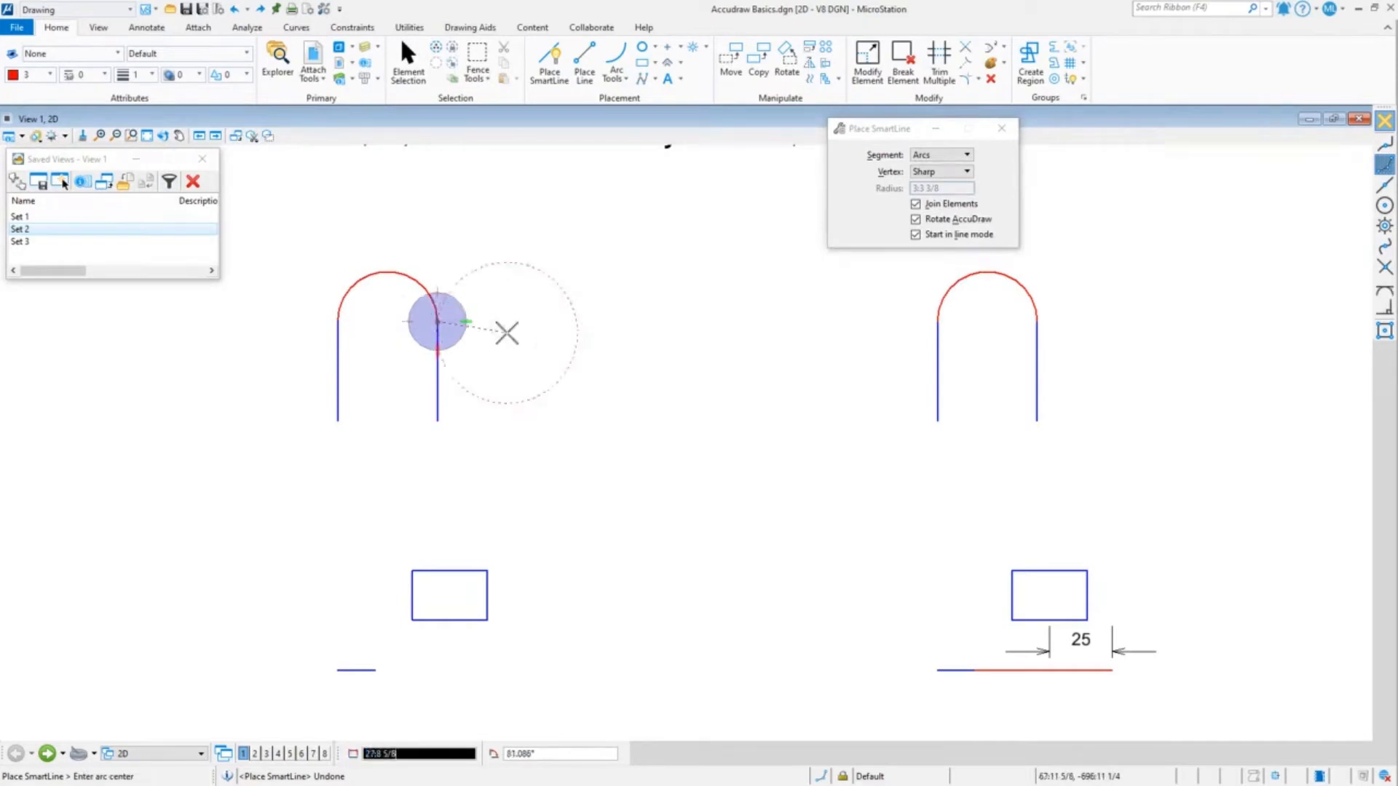
right_click(531, 337)
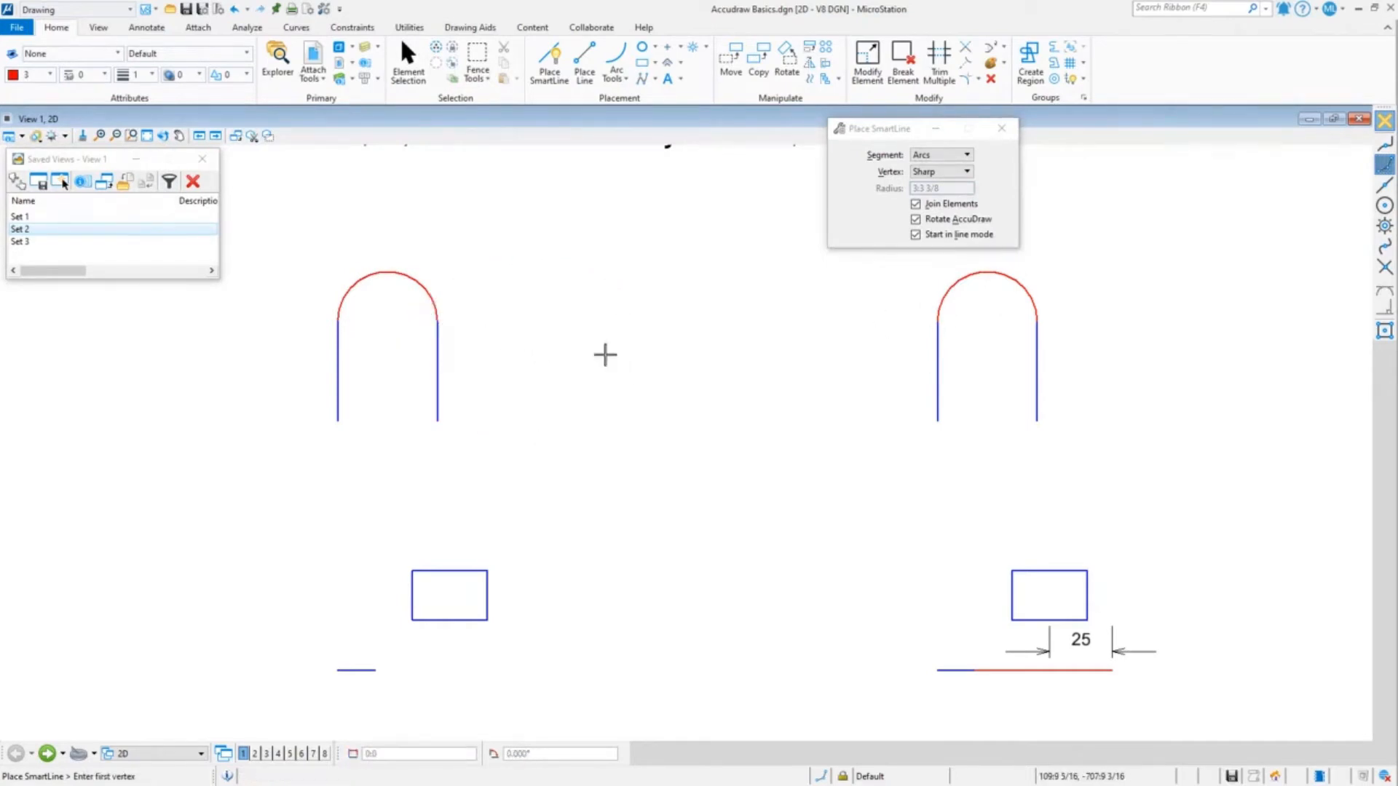
- Try a SmartLine from the short blue line's right end, axis-locked to the rectangle's bottom midpoint, with 25 added to the distance
scroll(455, 214, "down", 3)
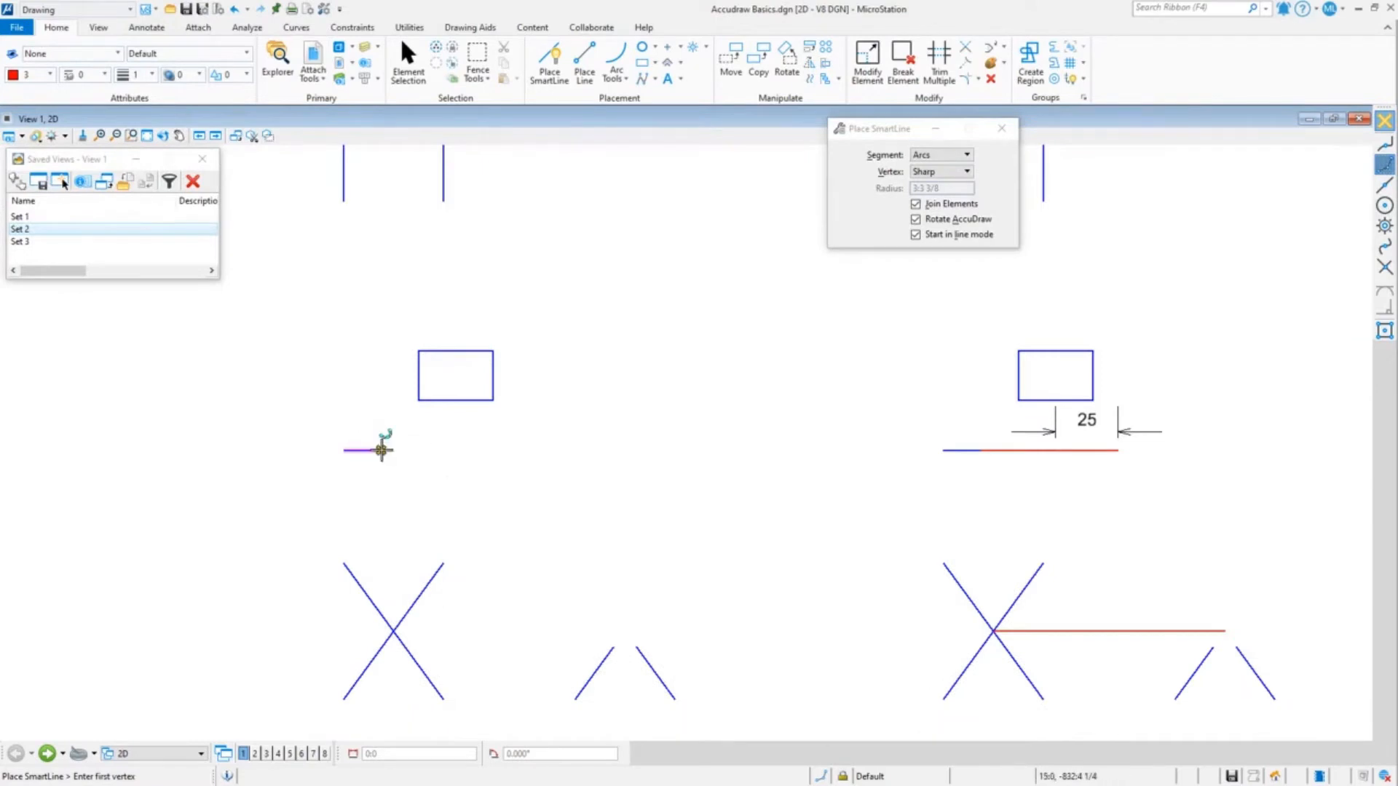
scroll(375, 441, "down", 2)
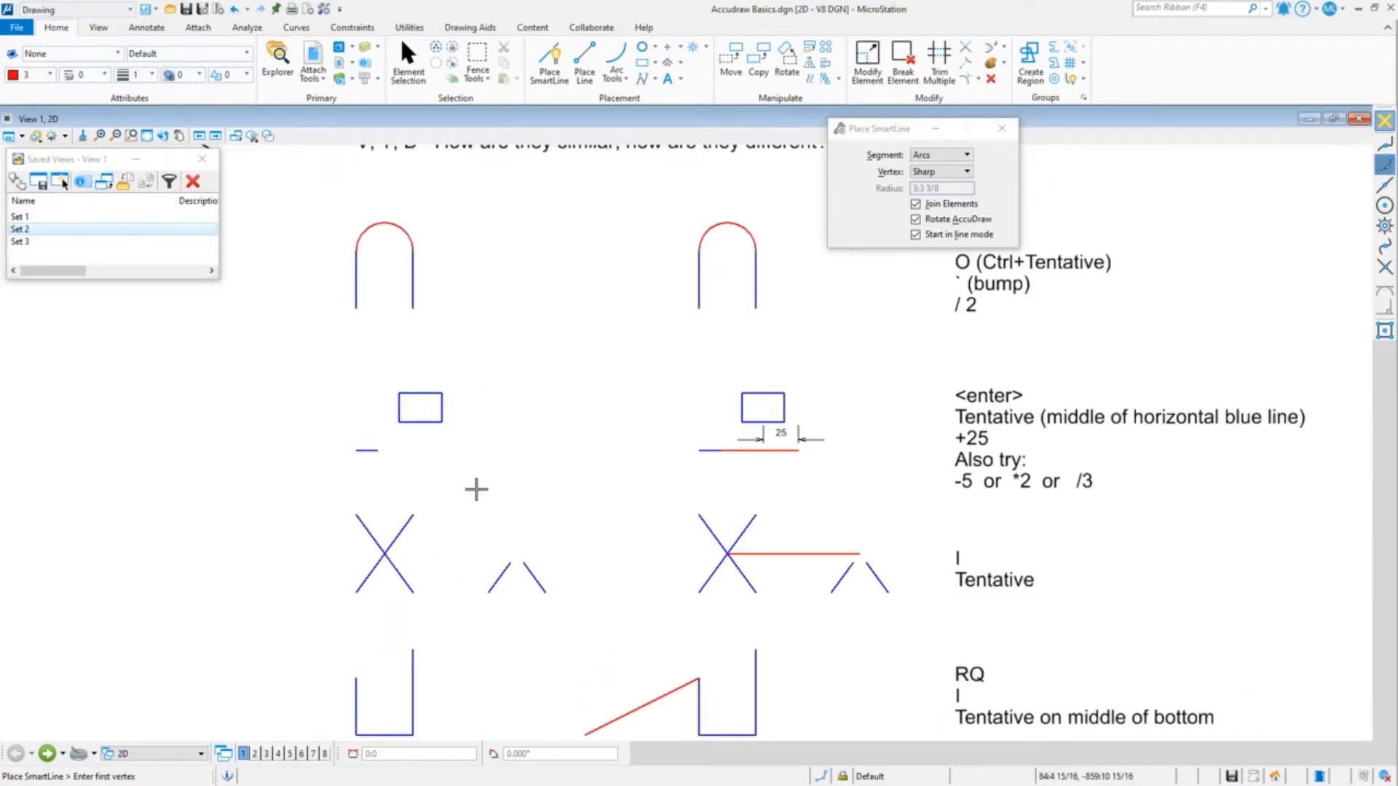
left_click(549, 58)
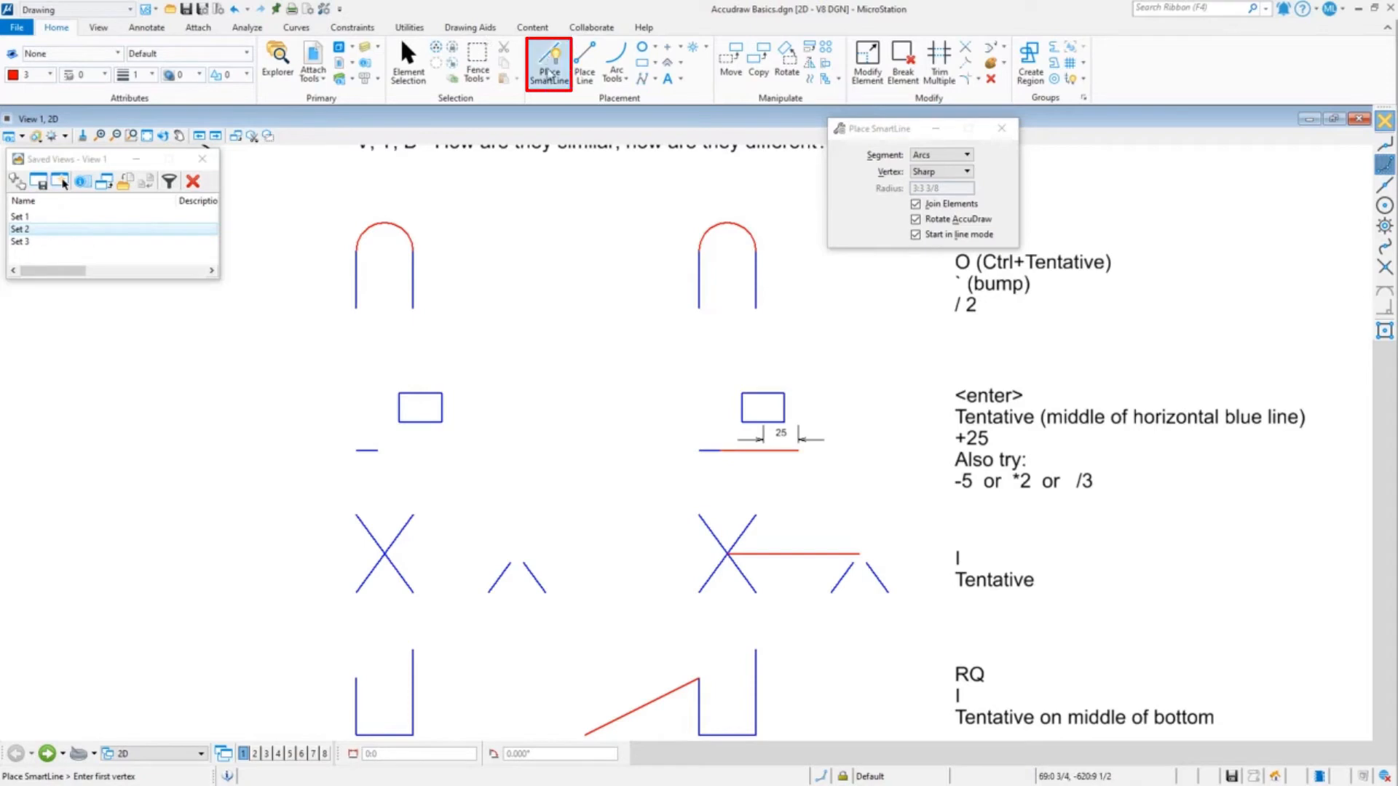
left_click(378, 450)
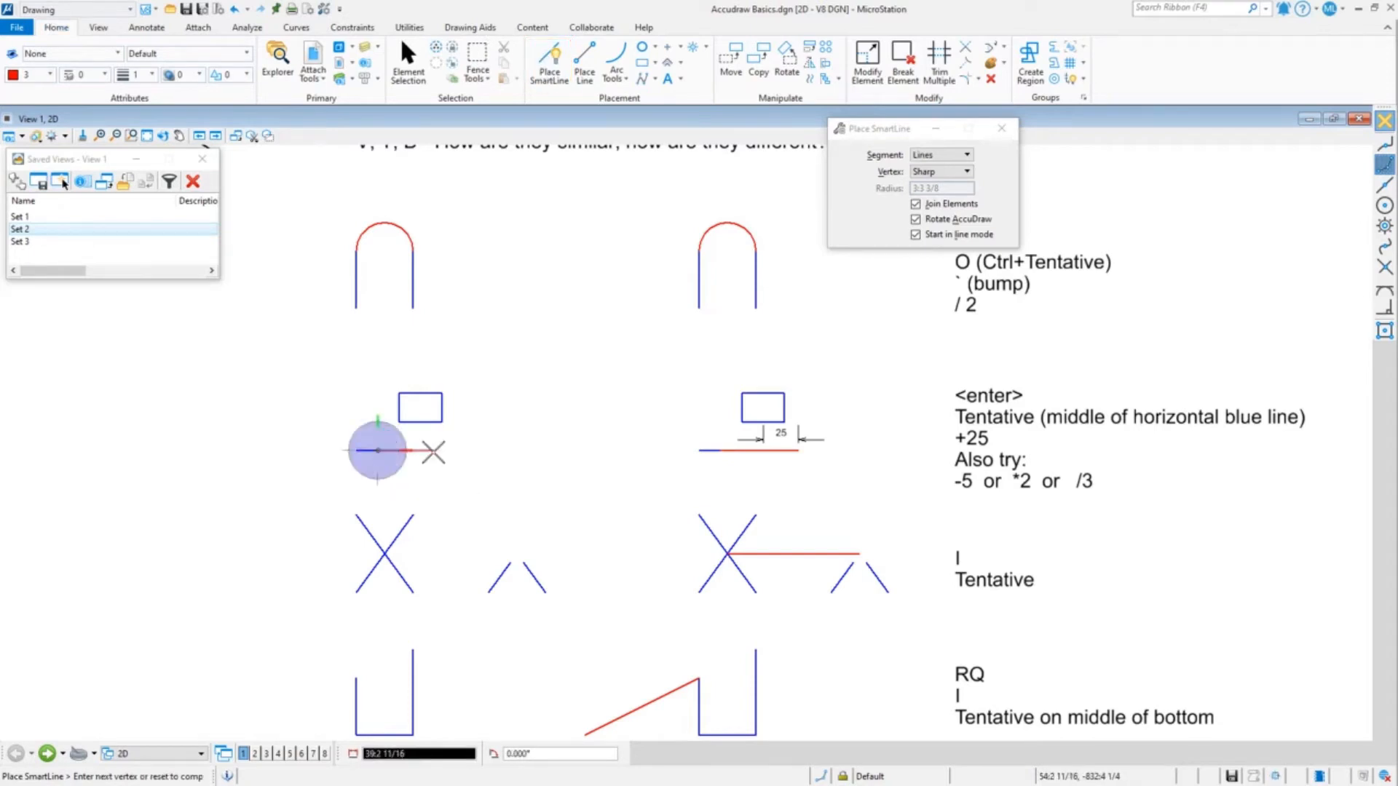
scroll(437, 450, "up", 3)
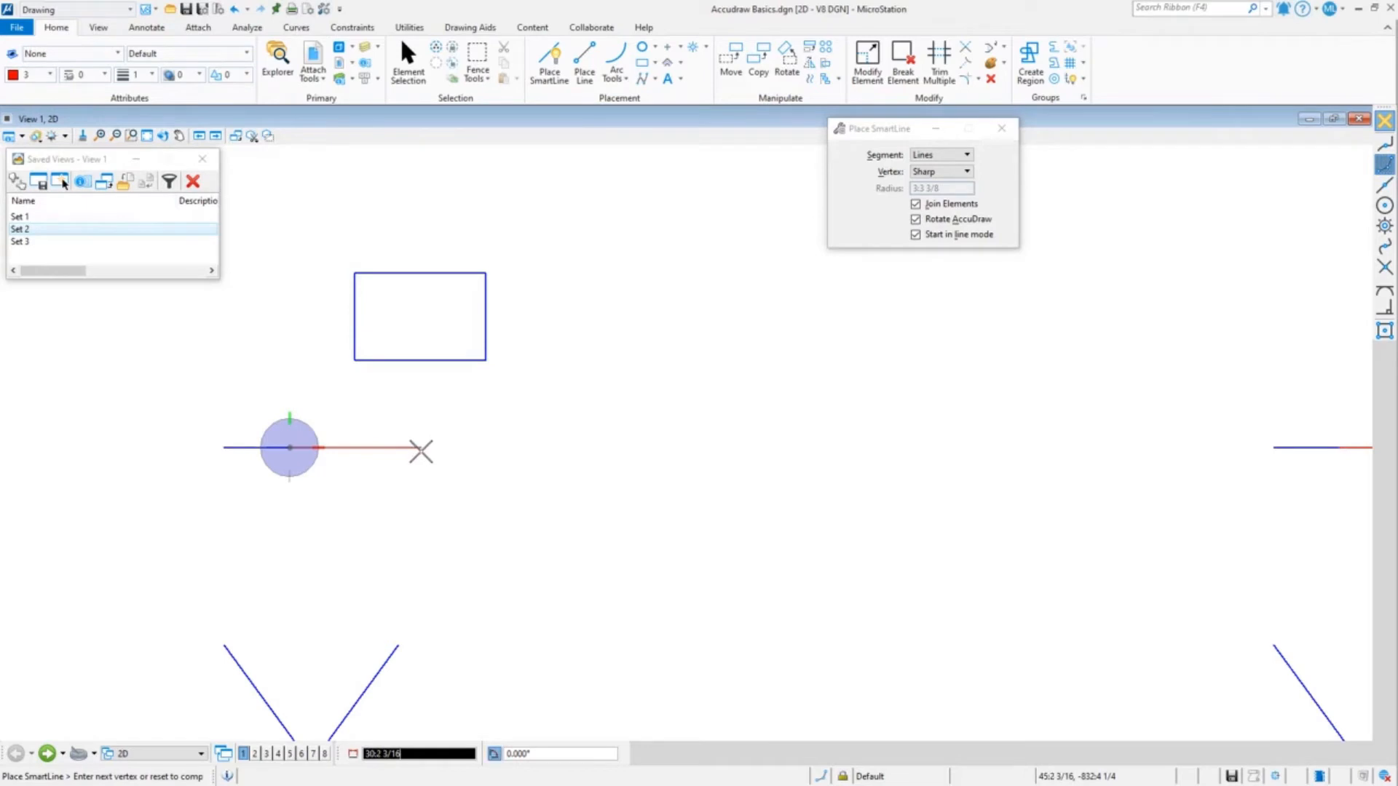
key("Return")
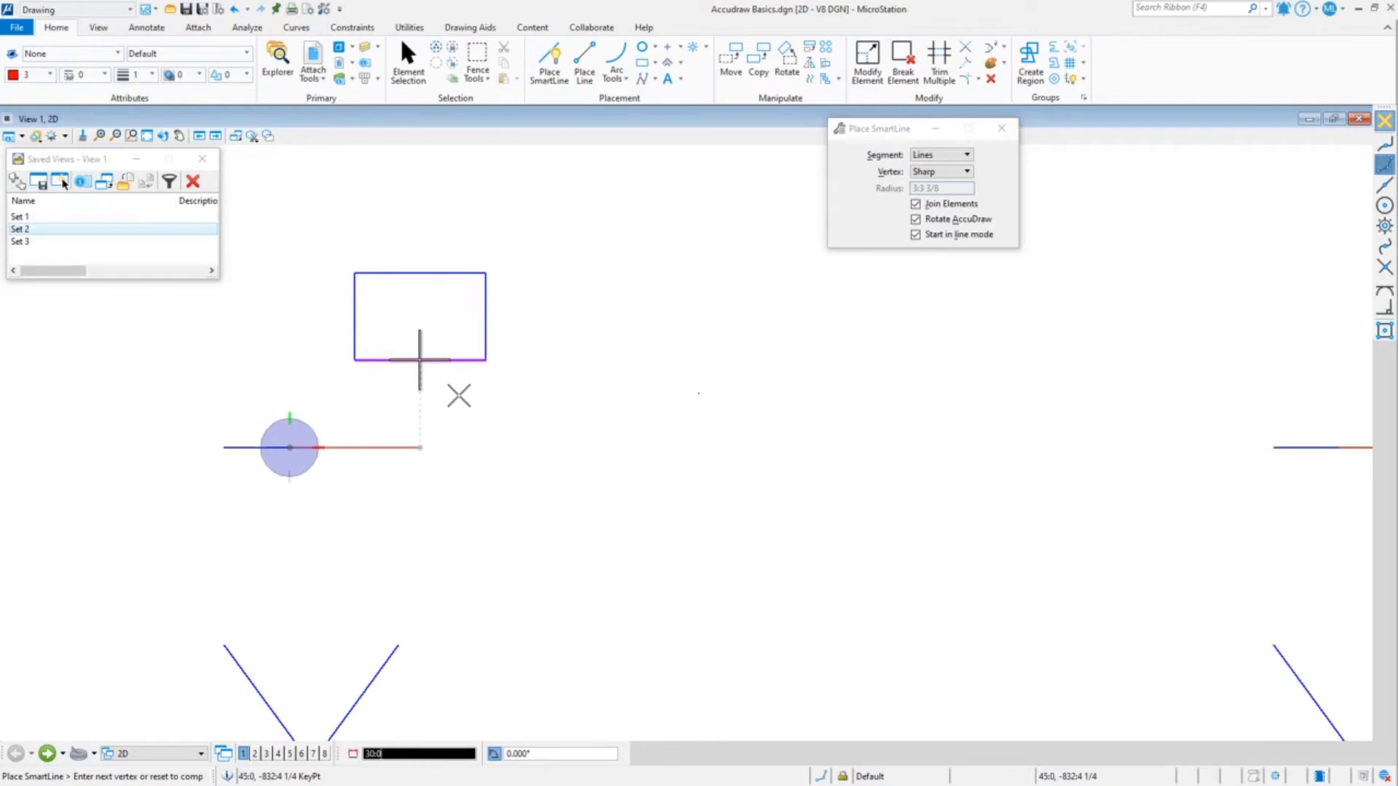
key("plus")
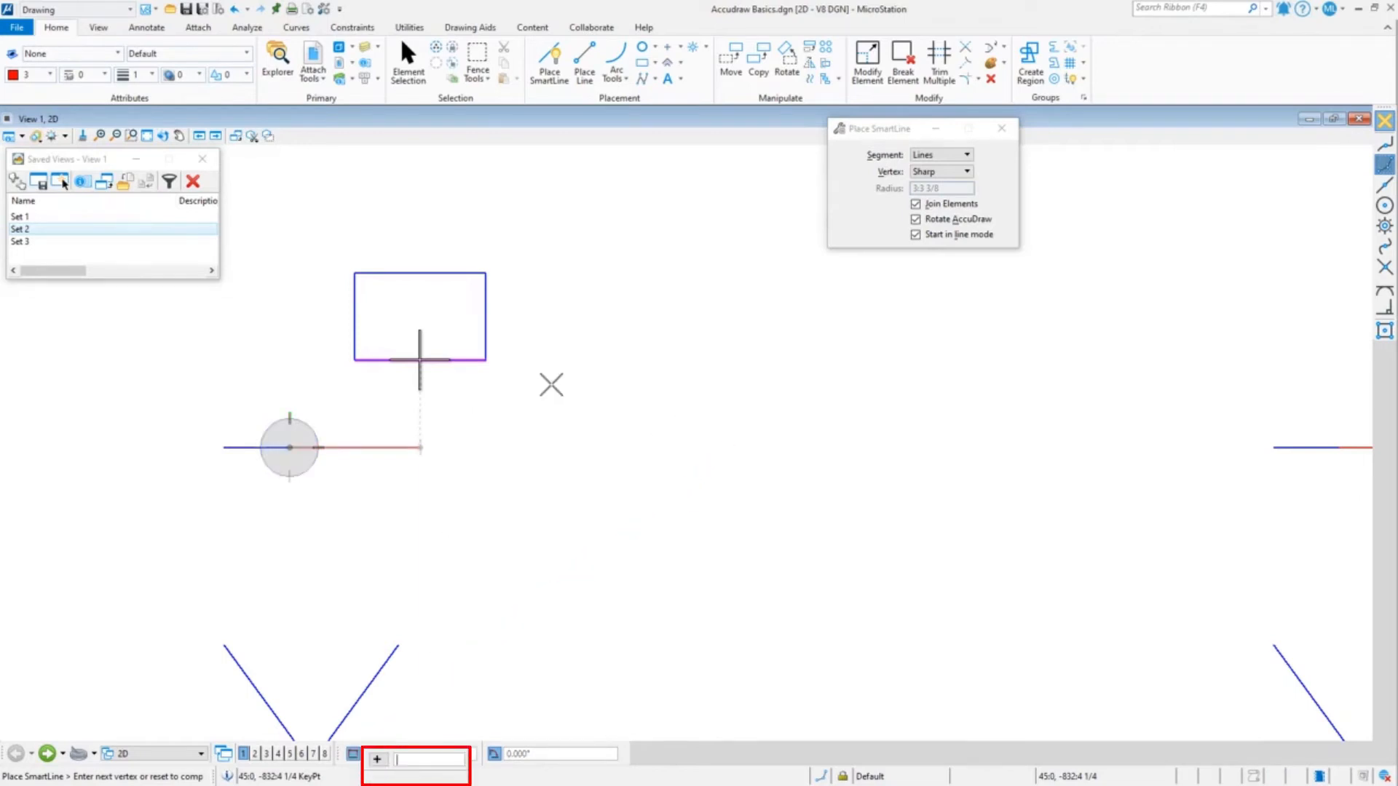
type("25")
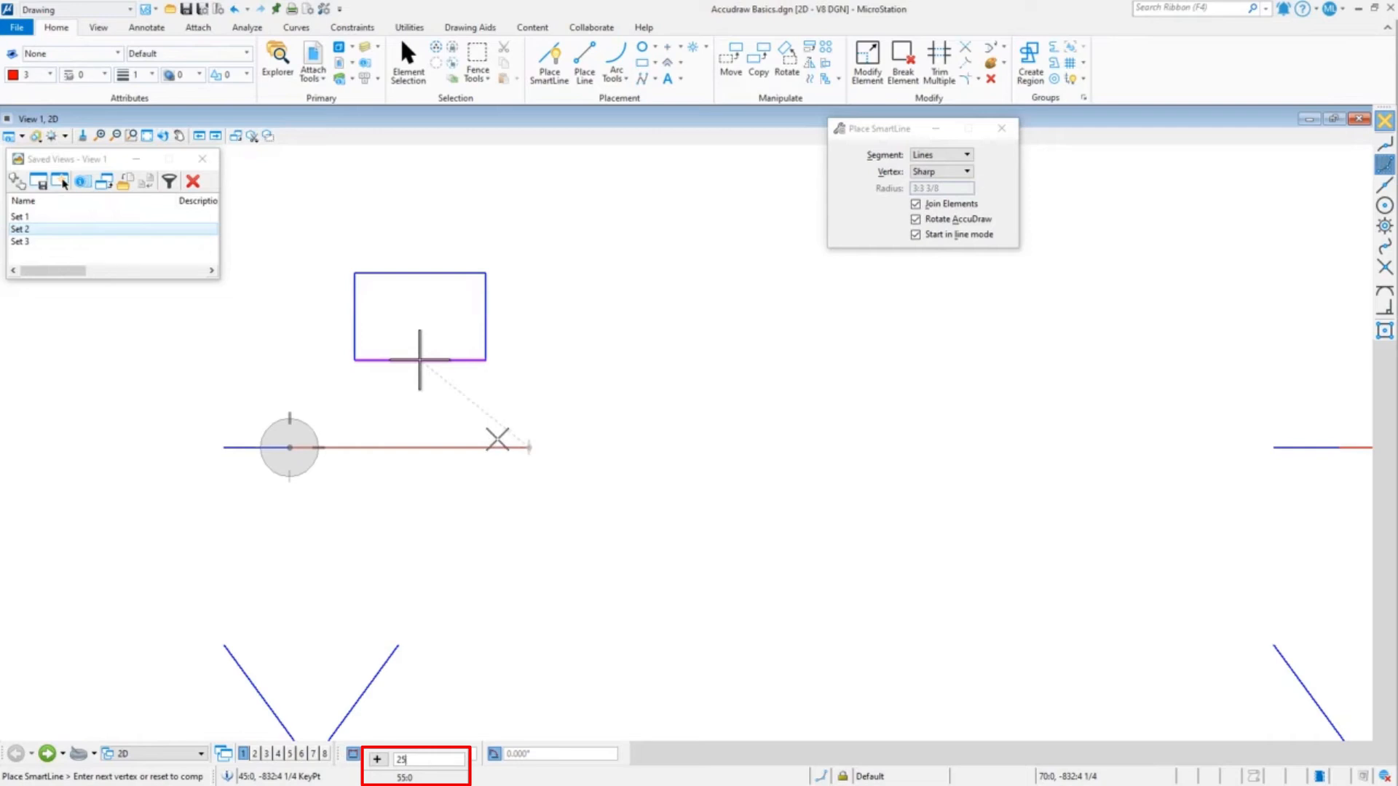
- Try the pop-up calculation on the locked distance with 5, multiplied by 2 and divided by 3, and cancel the line
key("BackSpace")
key("BackSpace")
type("5")
key("BackSpace")
key("*")
type("2")
key("BackSpace")
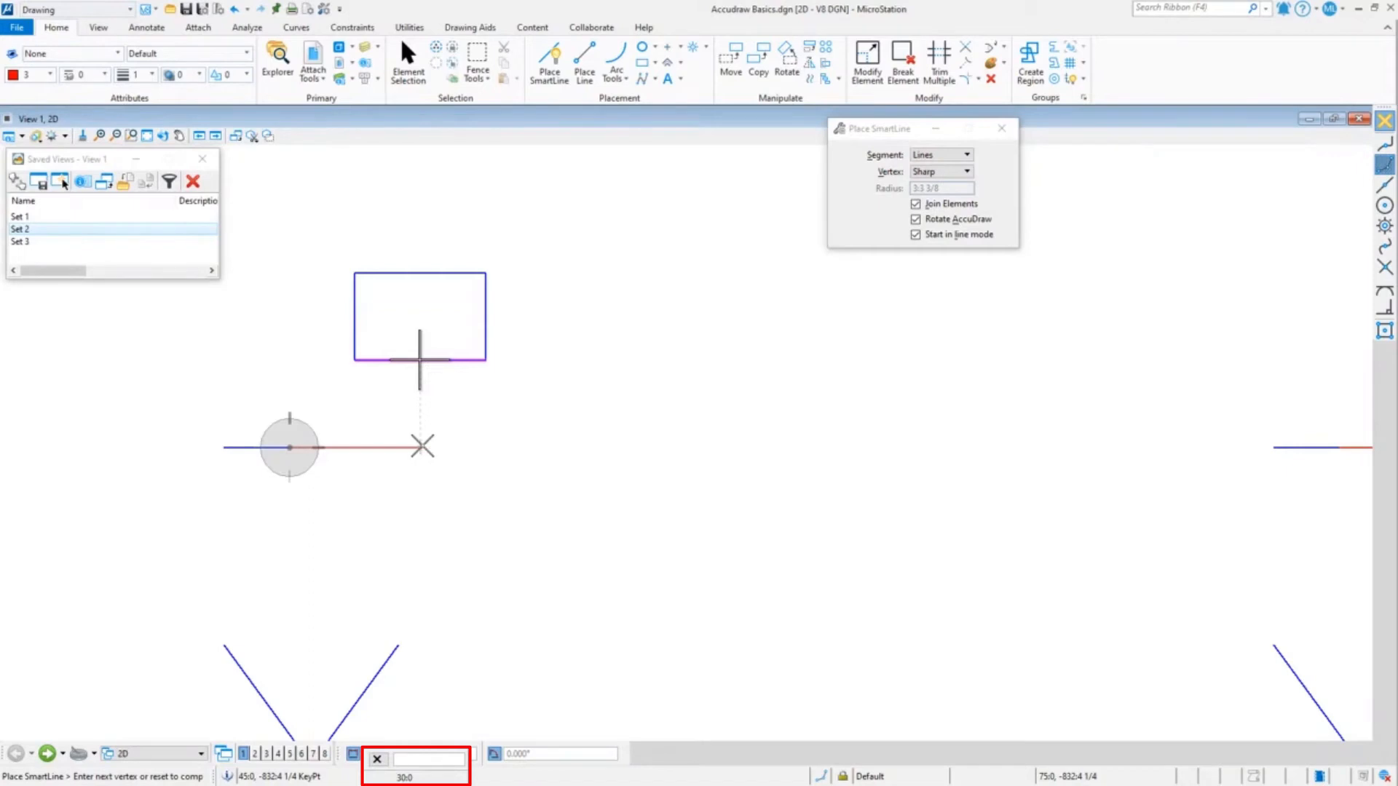
key("slash")
type("3")
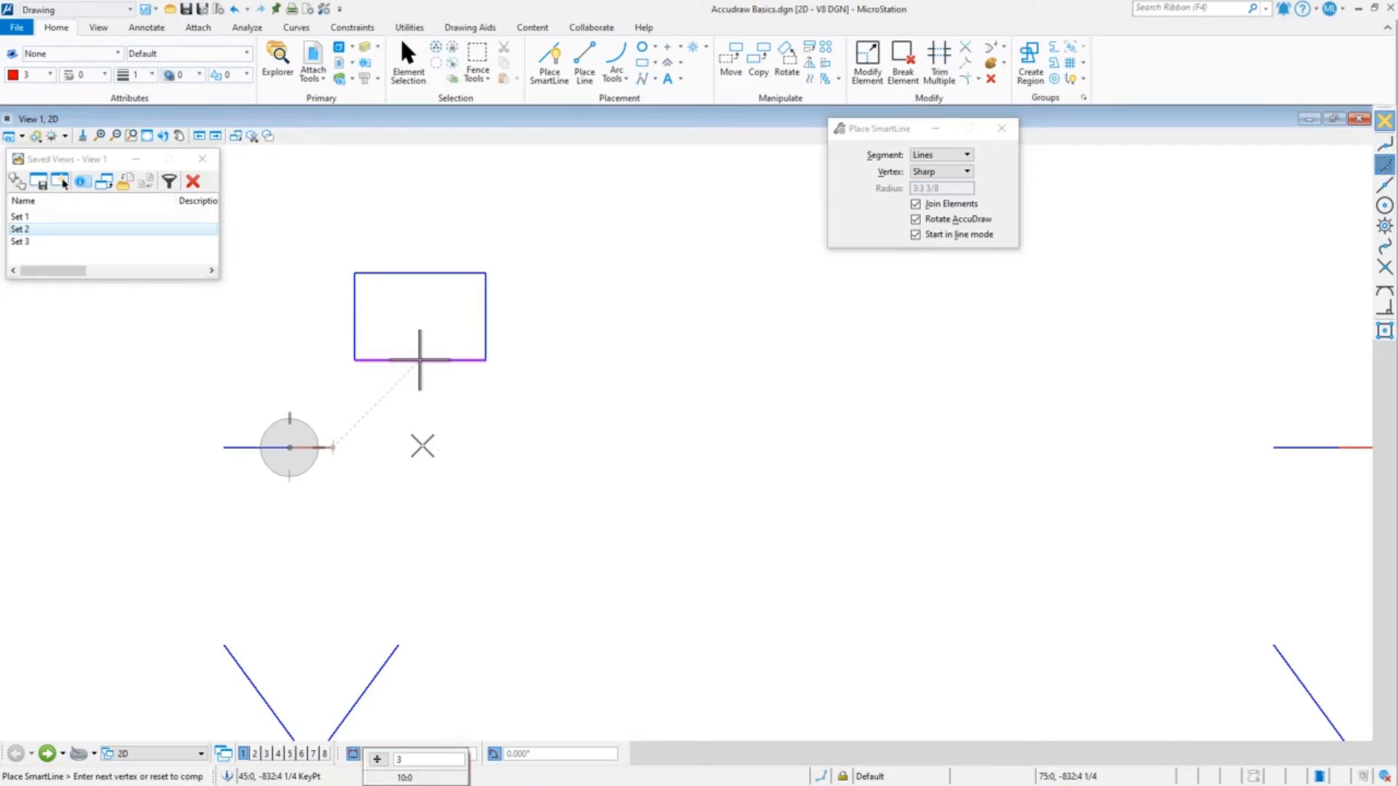
right_click(422, 446)
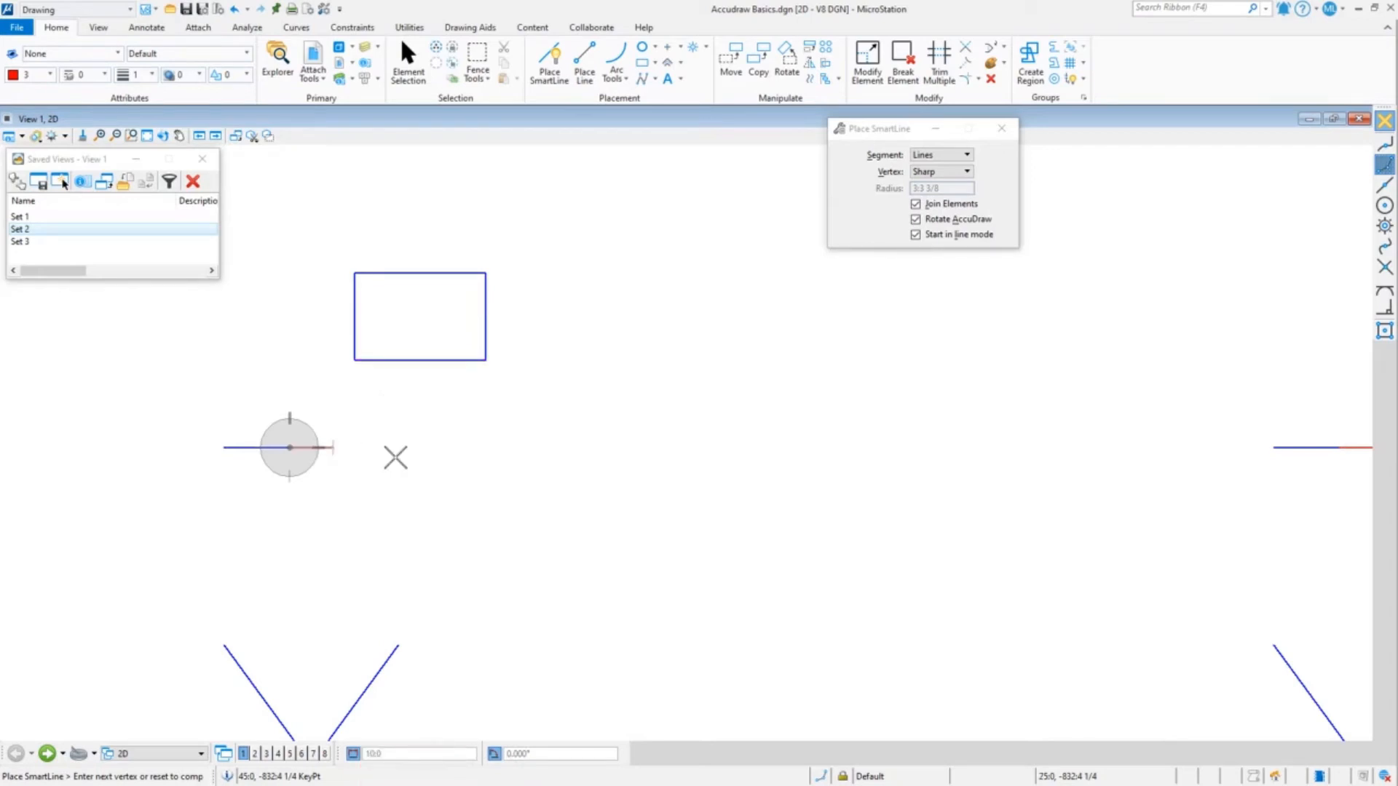
right_click(433, 459)
- Restart the line at the short blue line's right end and try the calculator expression sin(45)*(20-10) as its distance
left_click(294, 447)
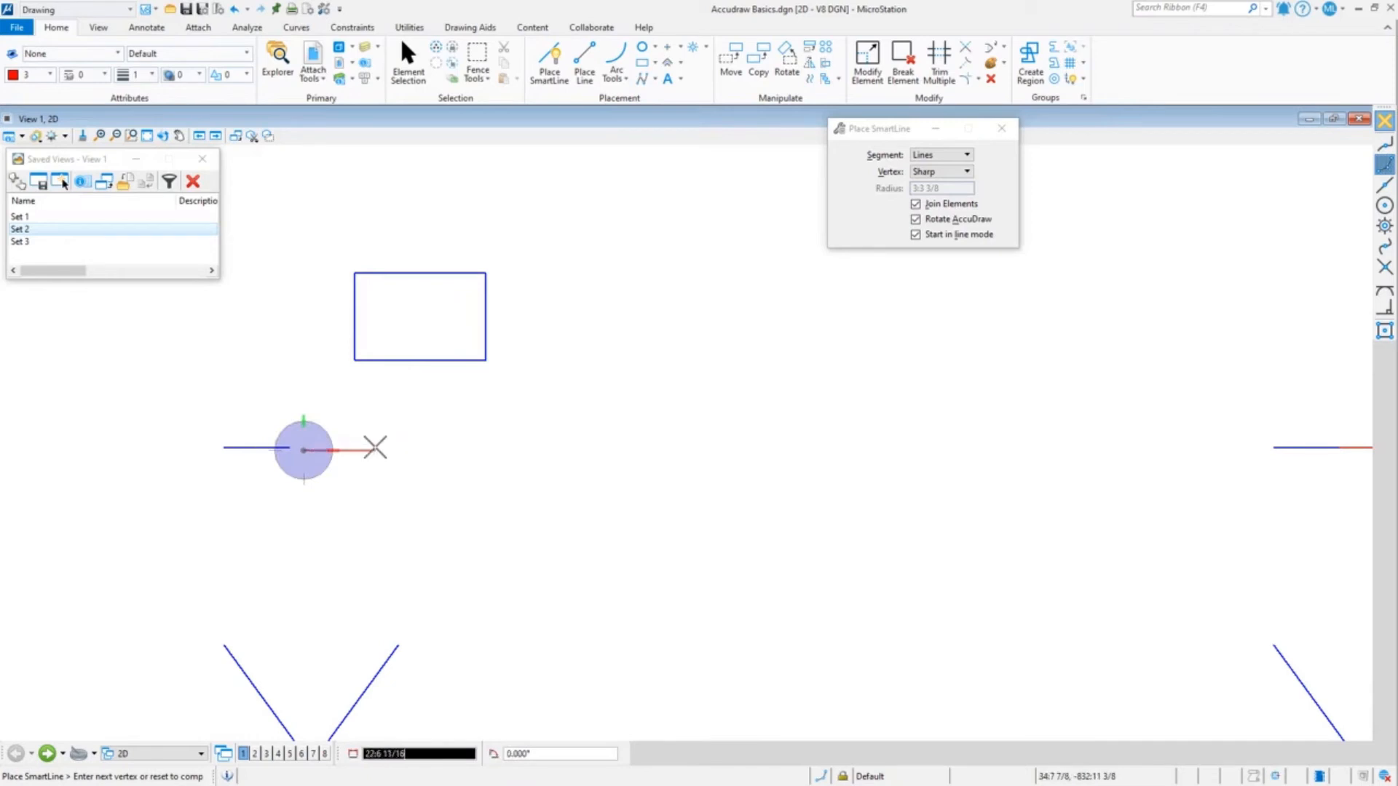
right_click(290, 446)
left_click(290, 447)
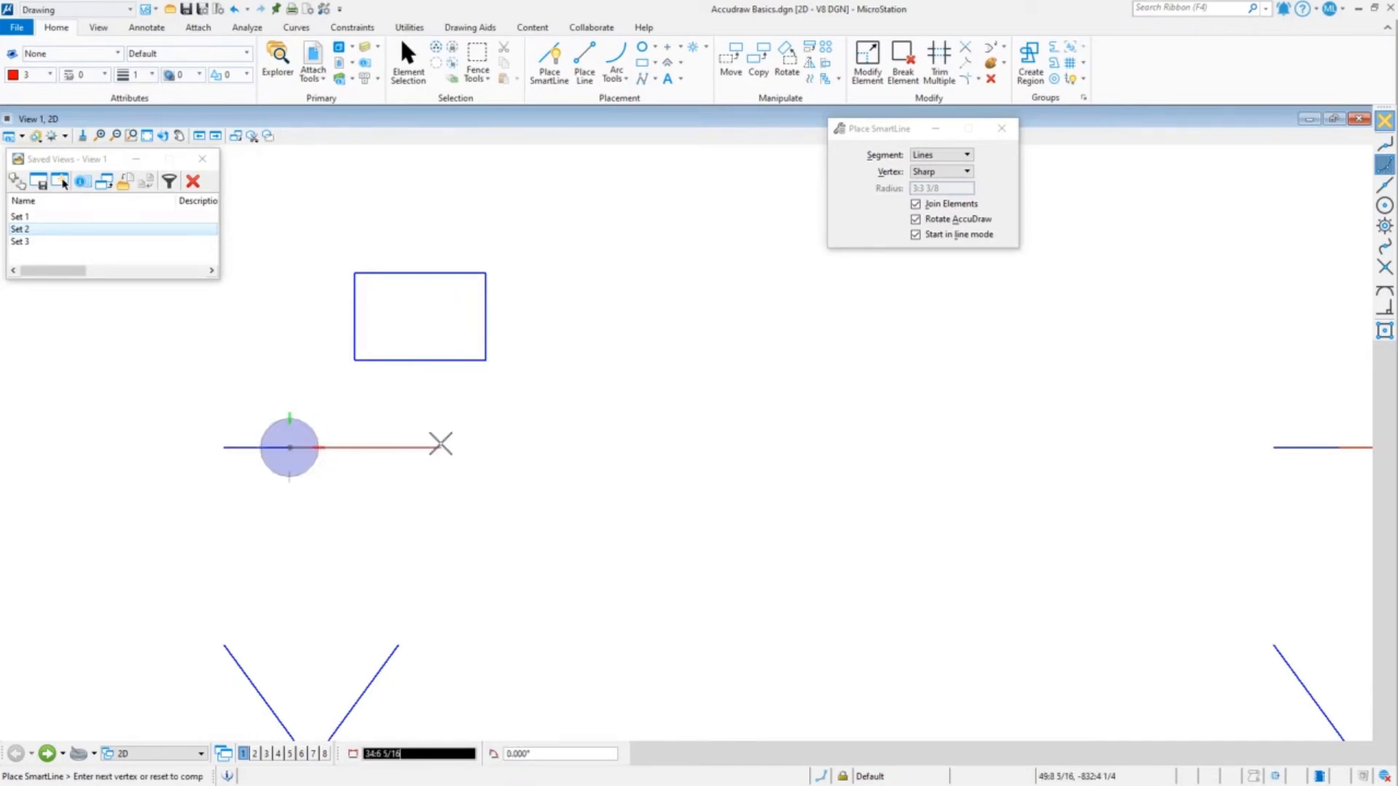
key("equal")
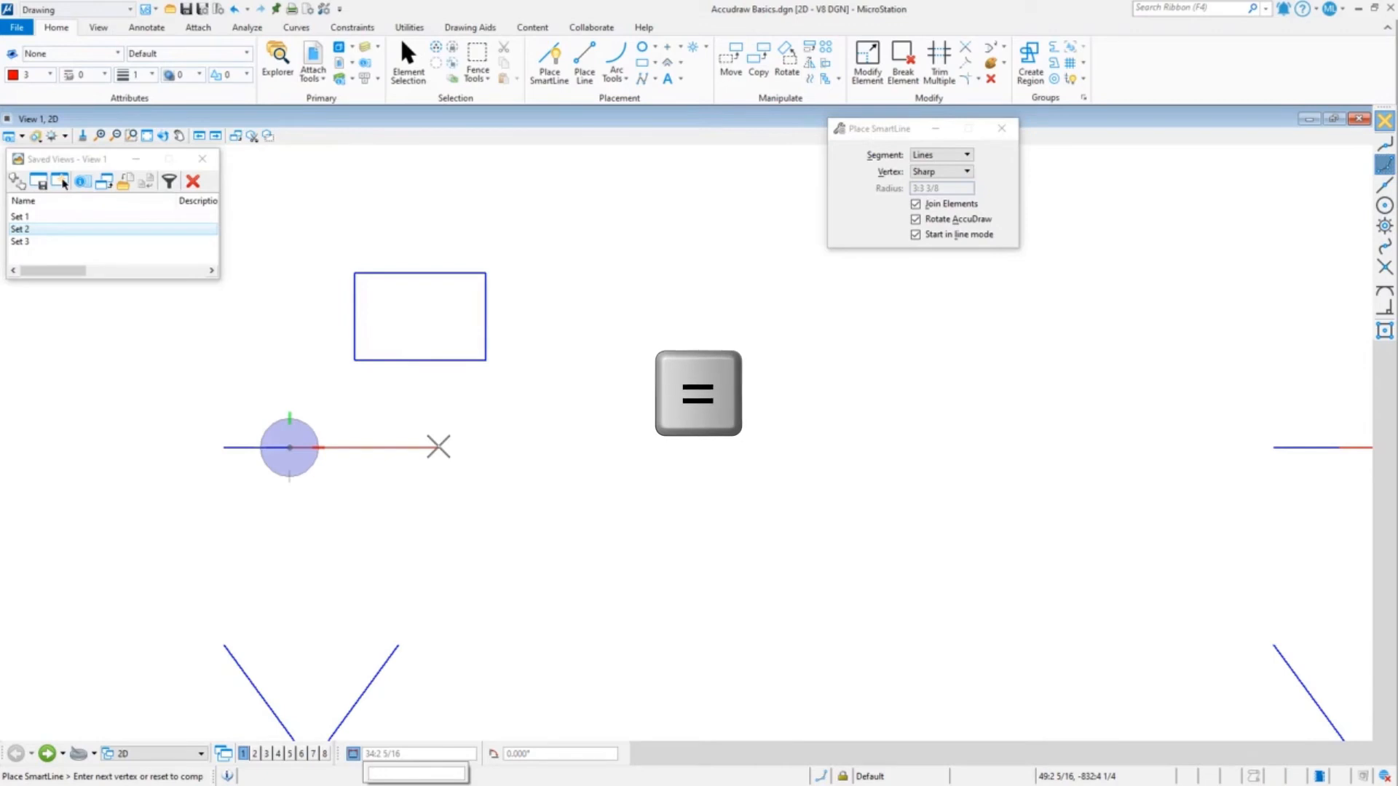
type("sin")
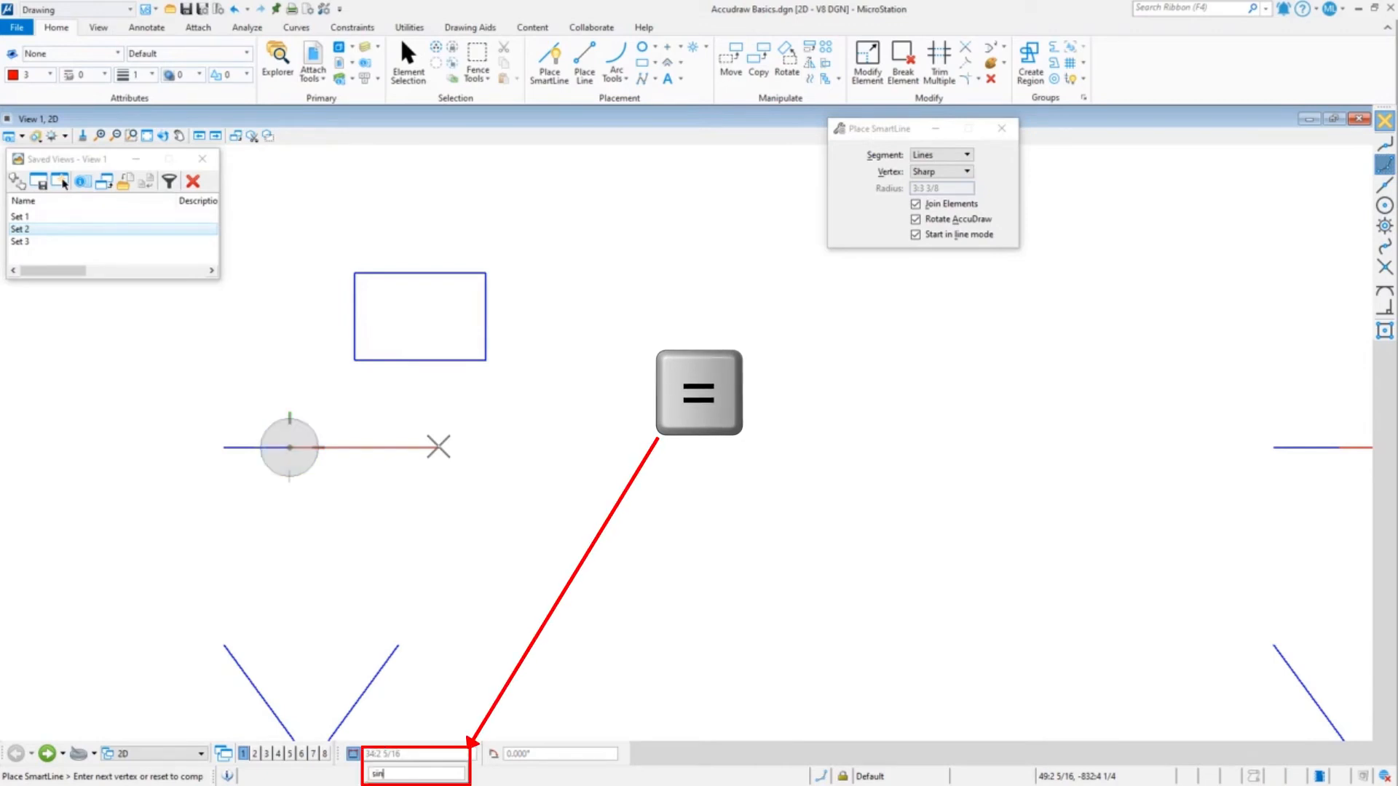
type("(45")
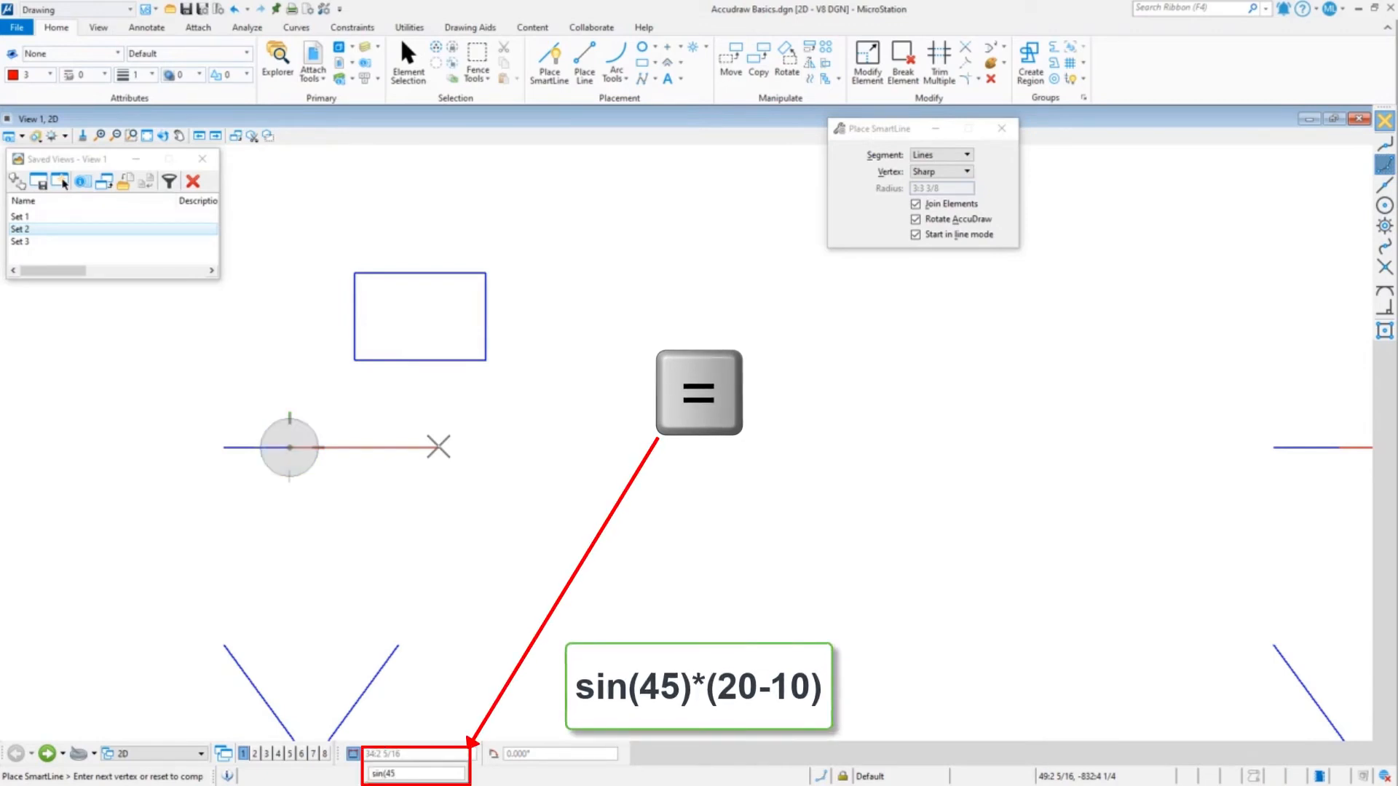
type(")*")
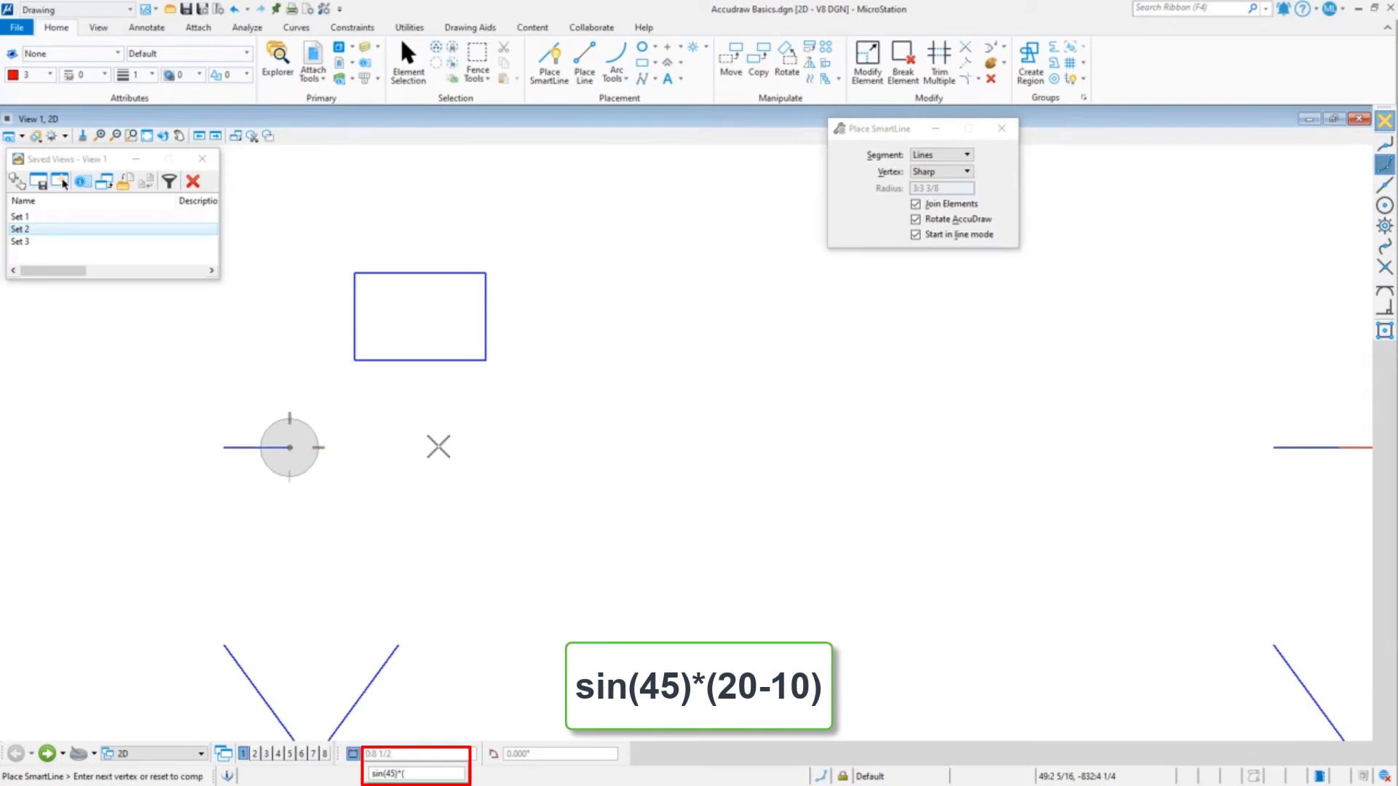
type("(20-10")
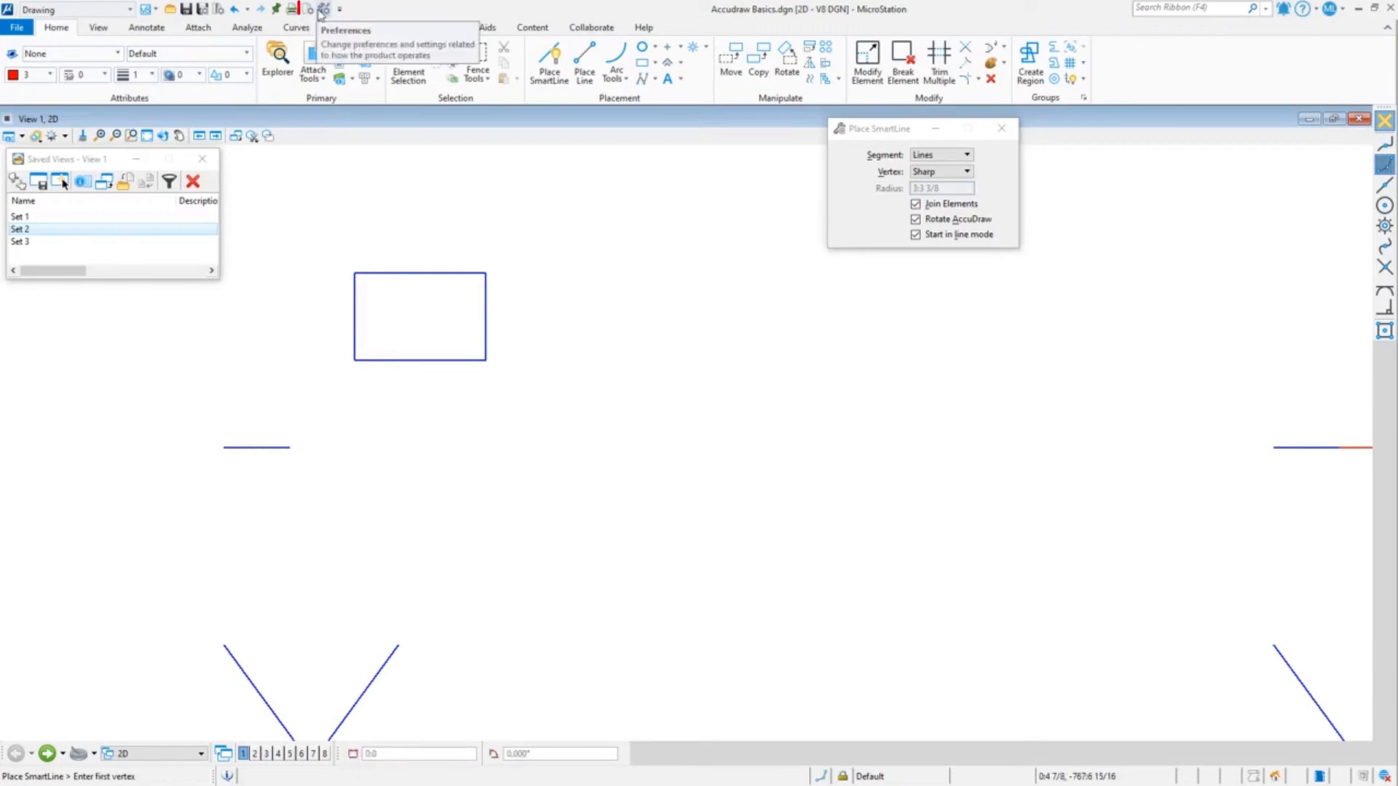
- Set the design file's working units accuracy to two decimal places (0.12)
left_click(310, 10)
left_click(474, 405)
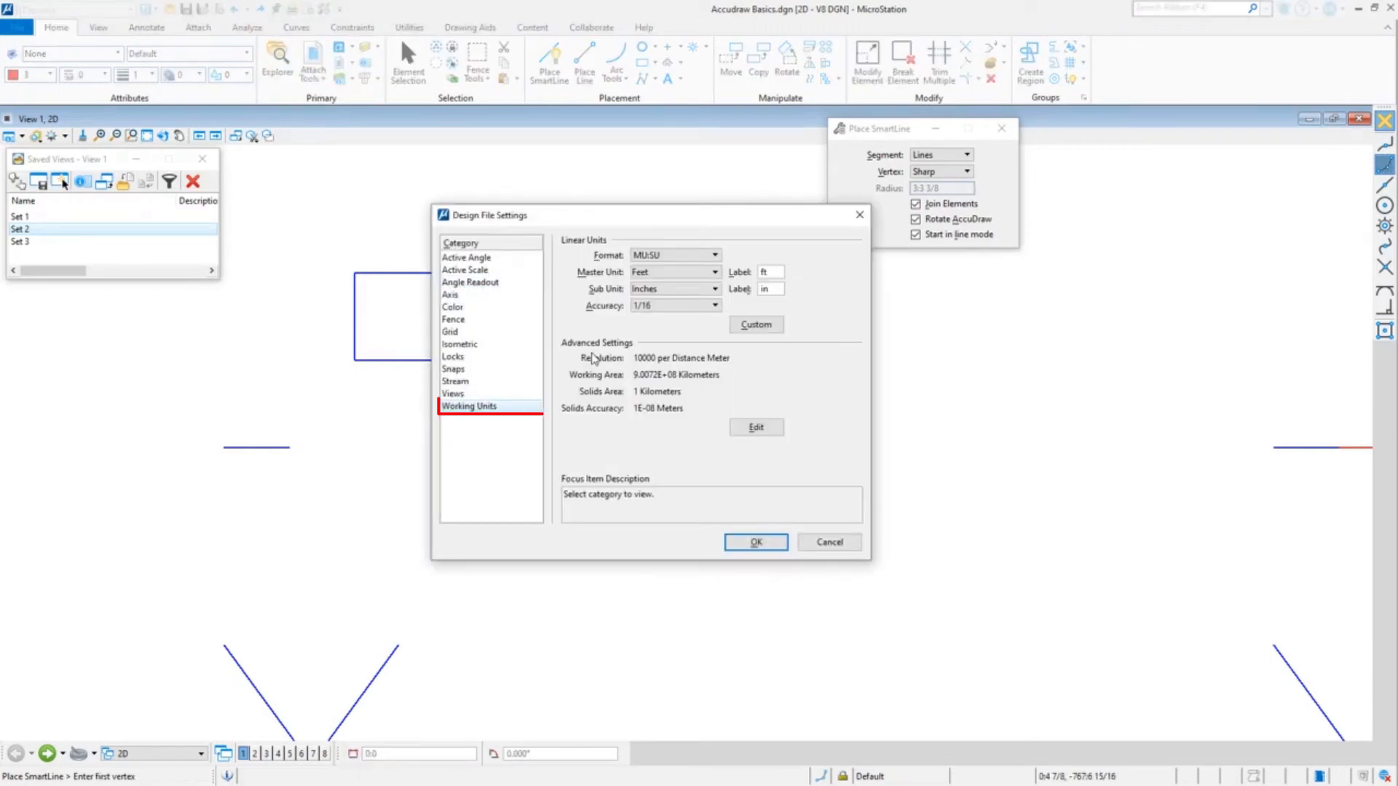
left_click(665, 305)
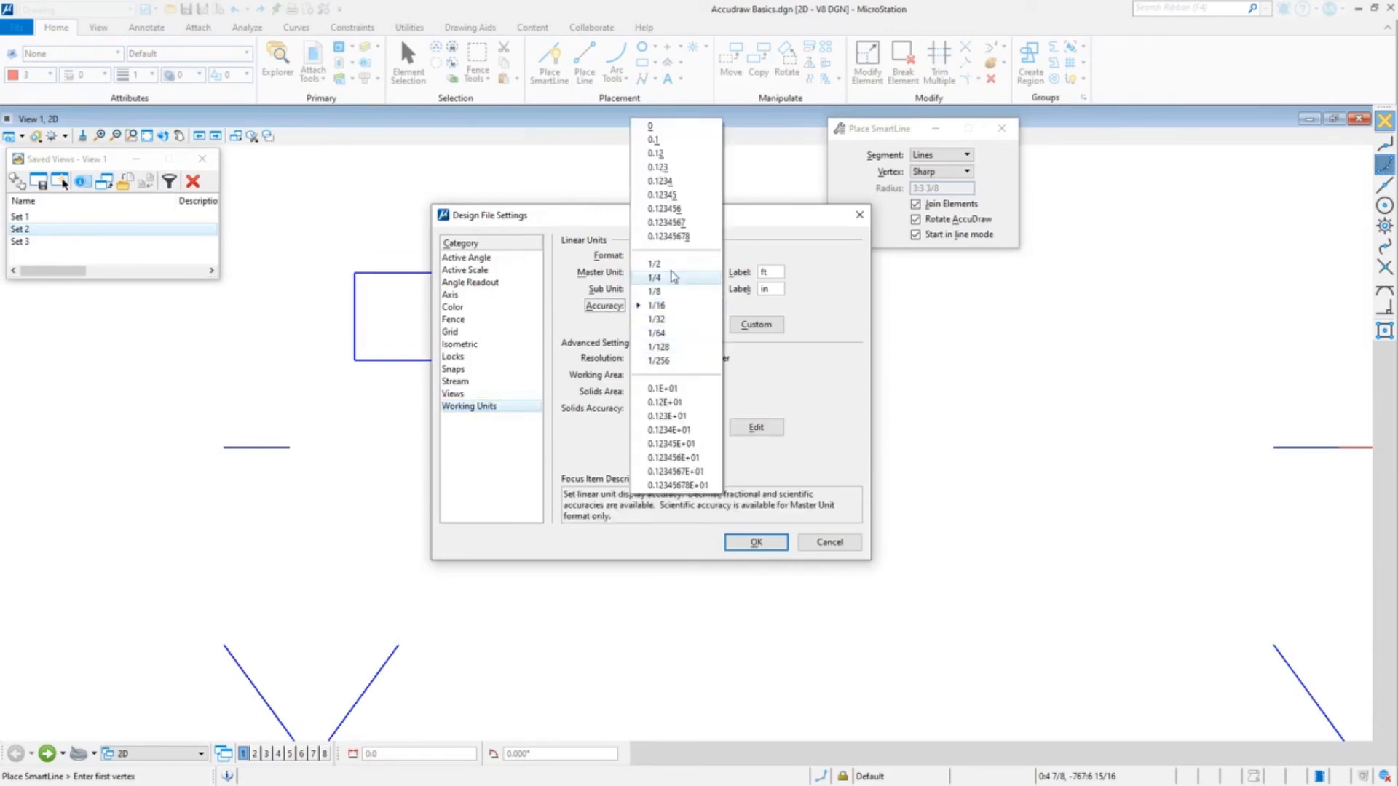
left_click(659, 154)
left_click(755, 541)
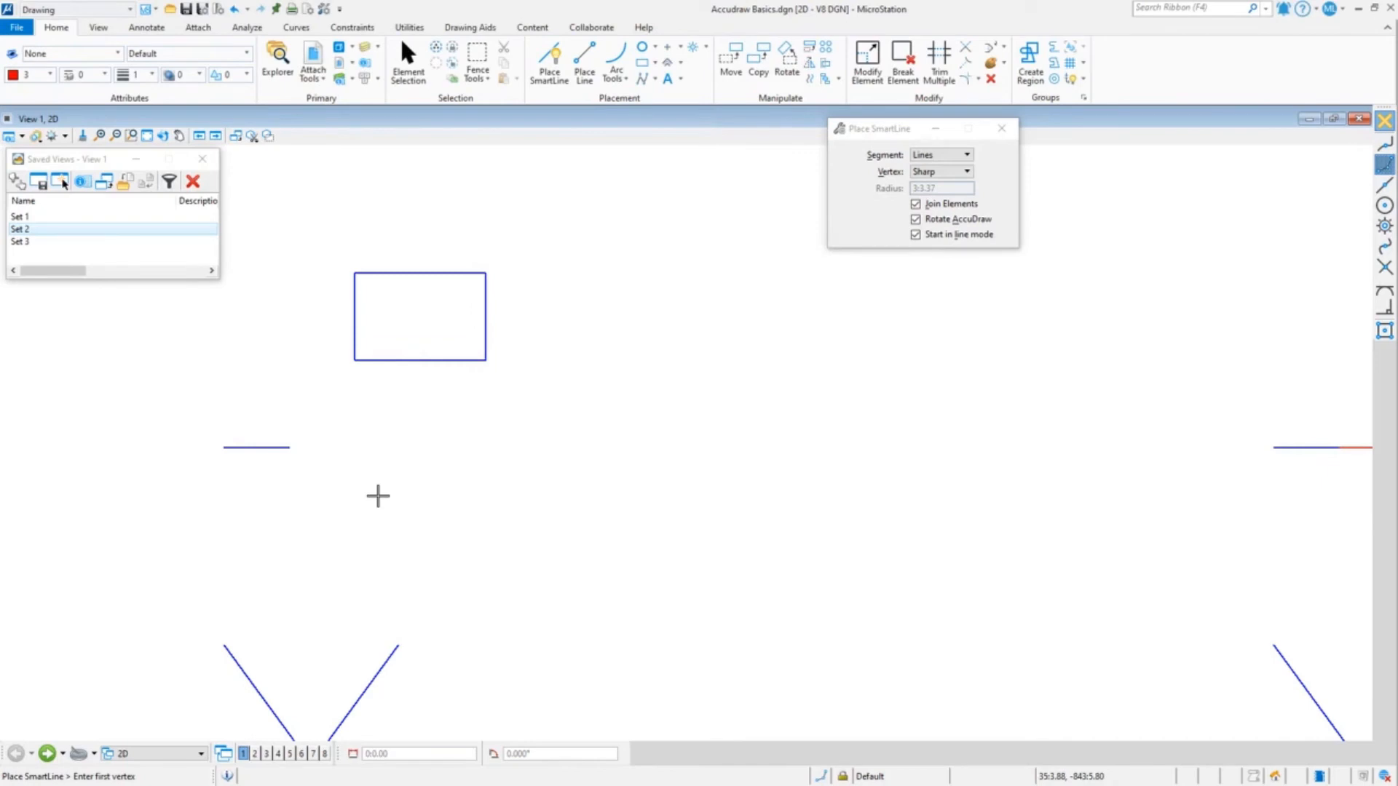
- Try a line from the short blue line's right end, doubling its distance to the rectangle's bottom midpoint, and cancel it
left_click(291, 447)
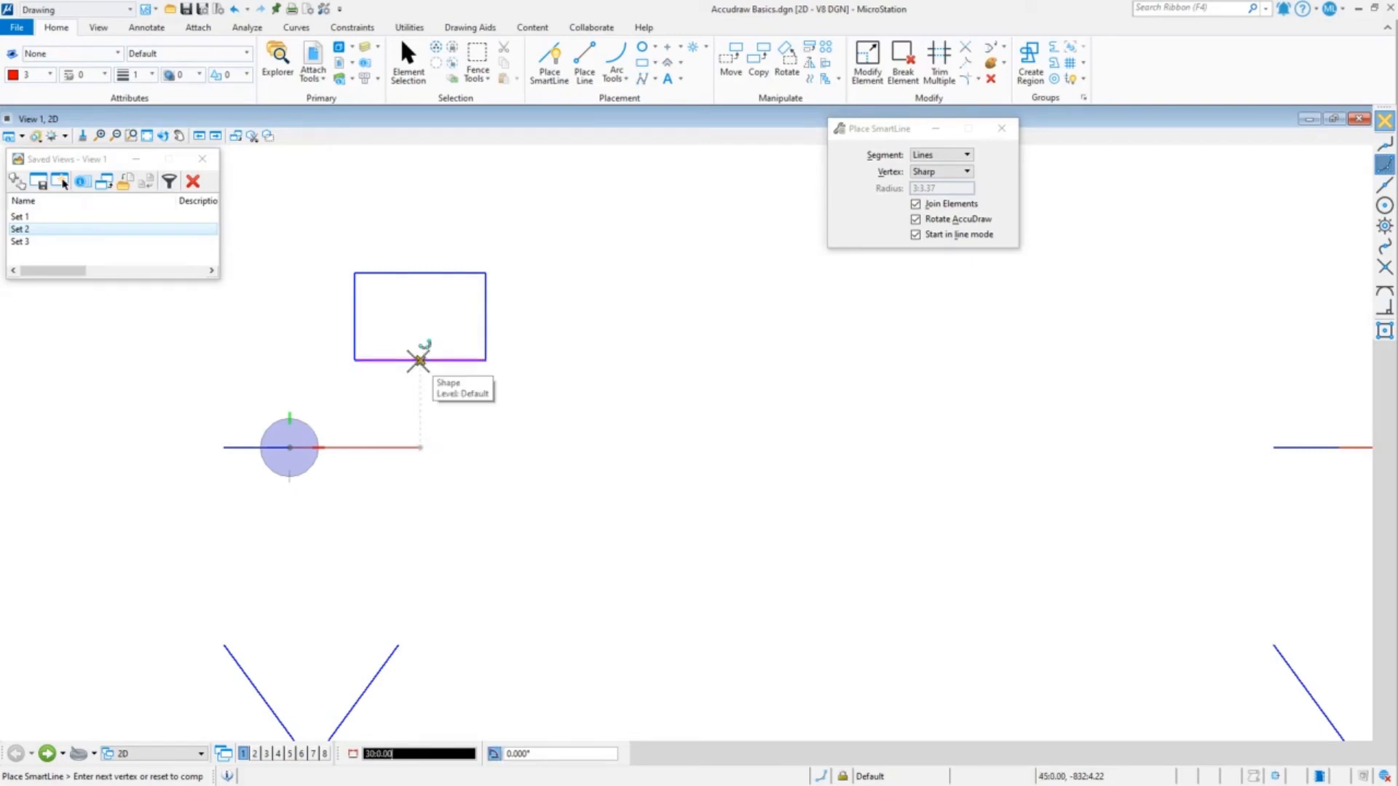
key("equal")
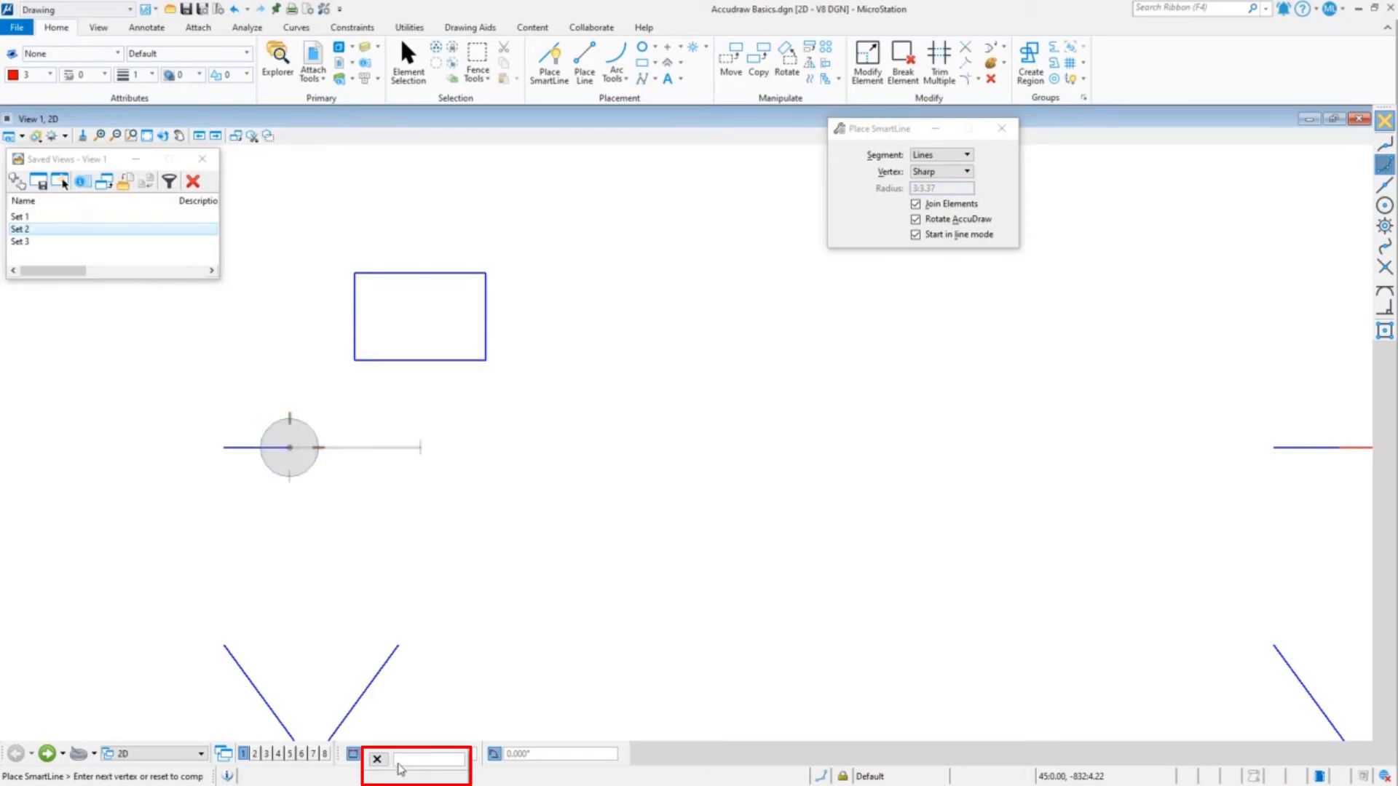
type("2")
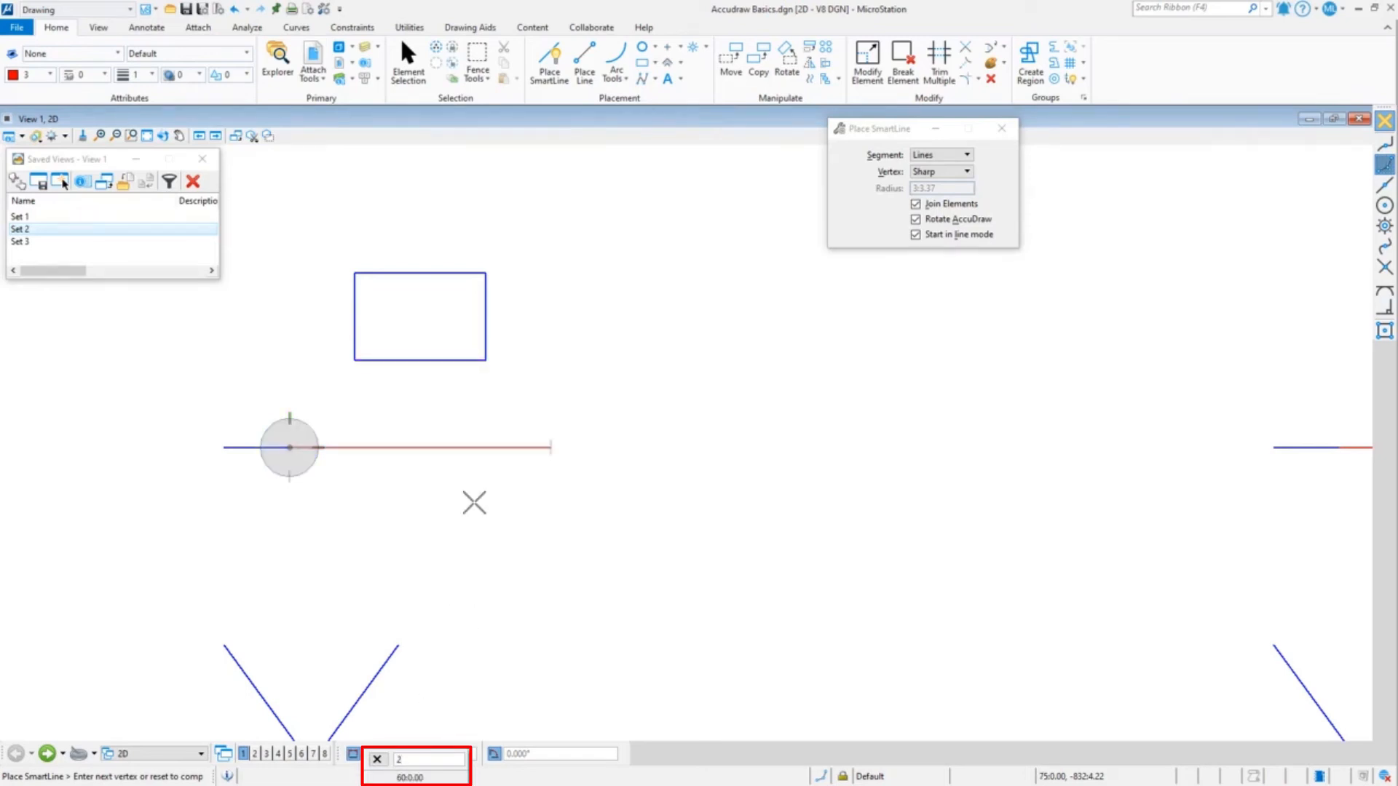
right_click(444, 435)
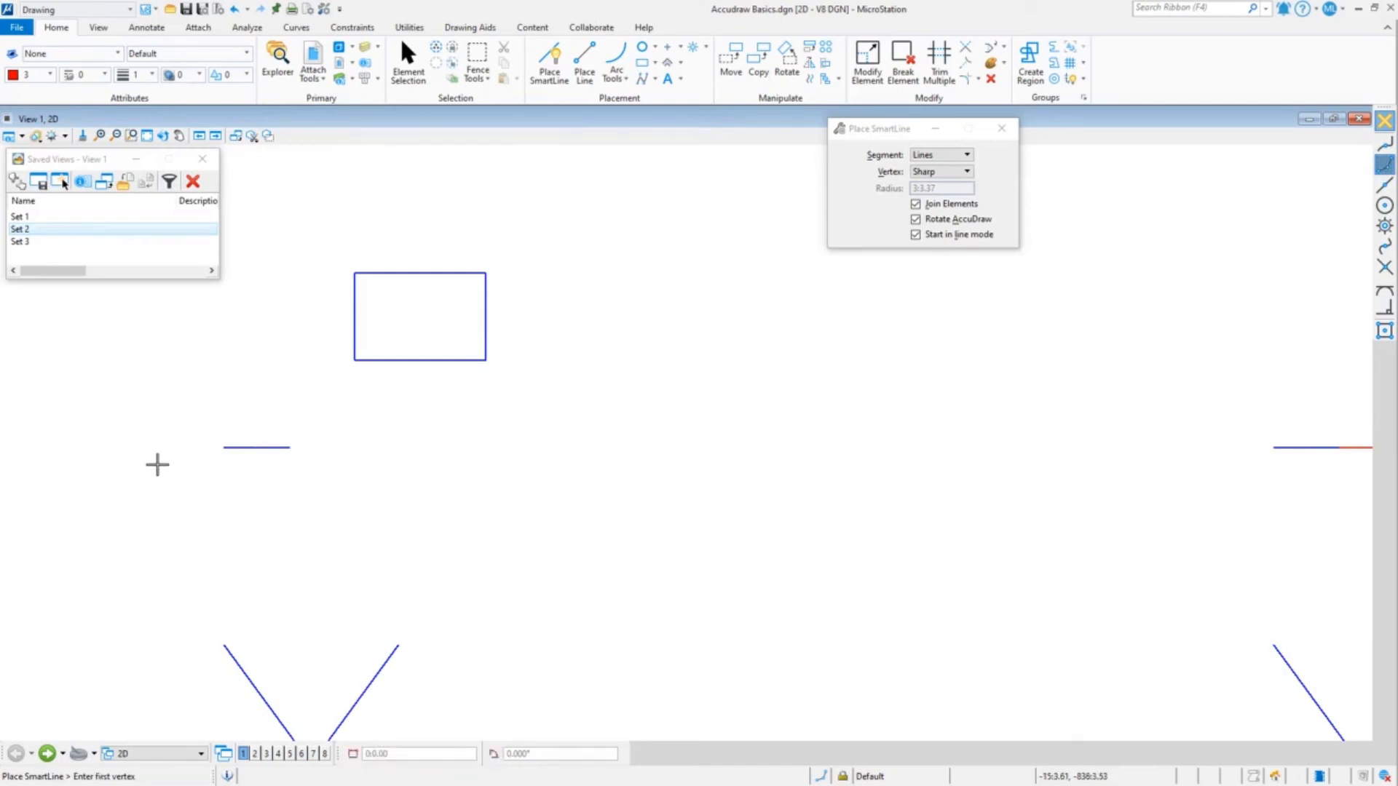
- Try a horizontal line from the short blue line's right end with the distance entered directly as +100, and cancel it
left_click(291, 449)
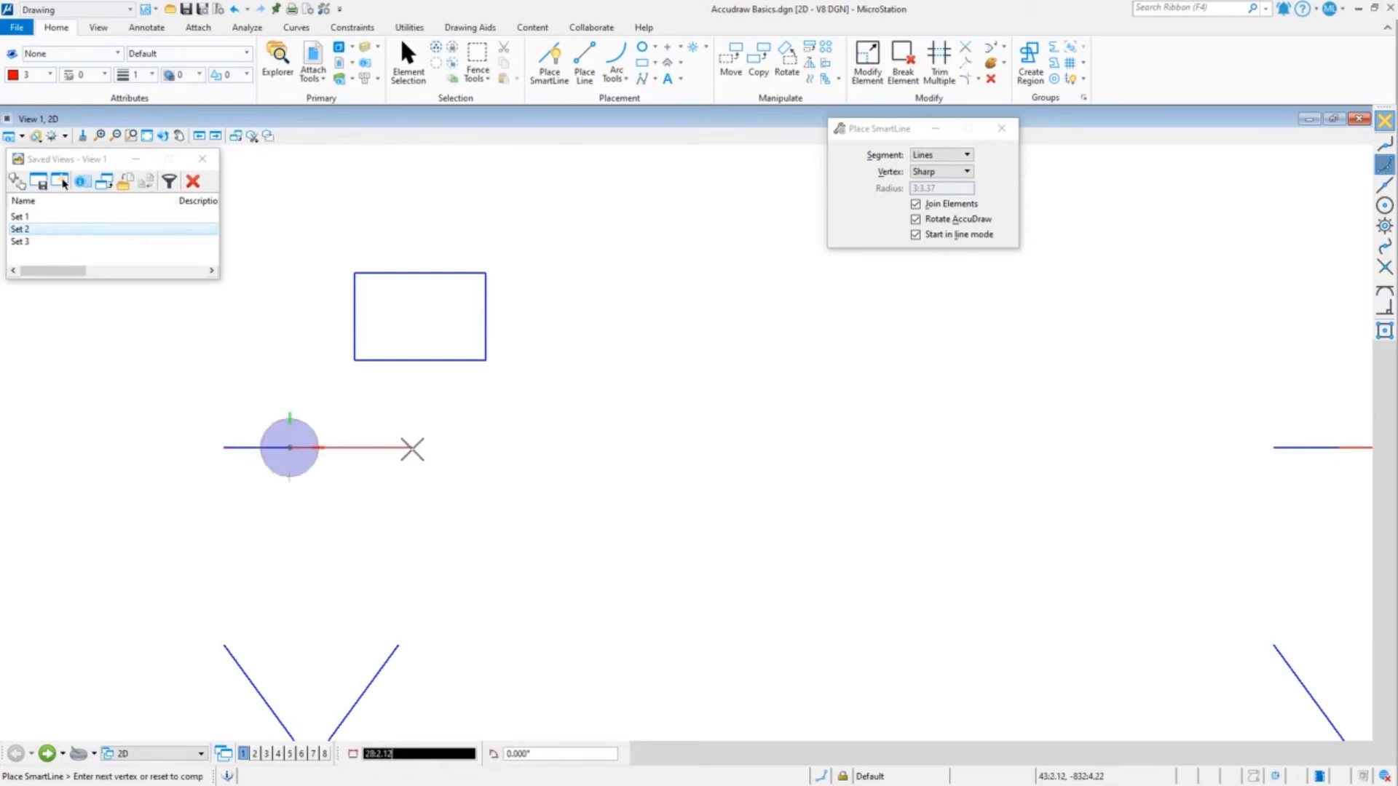
type("-")
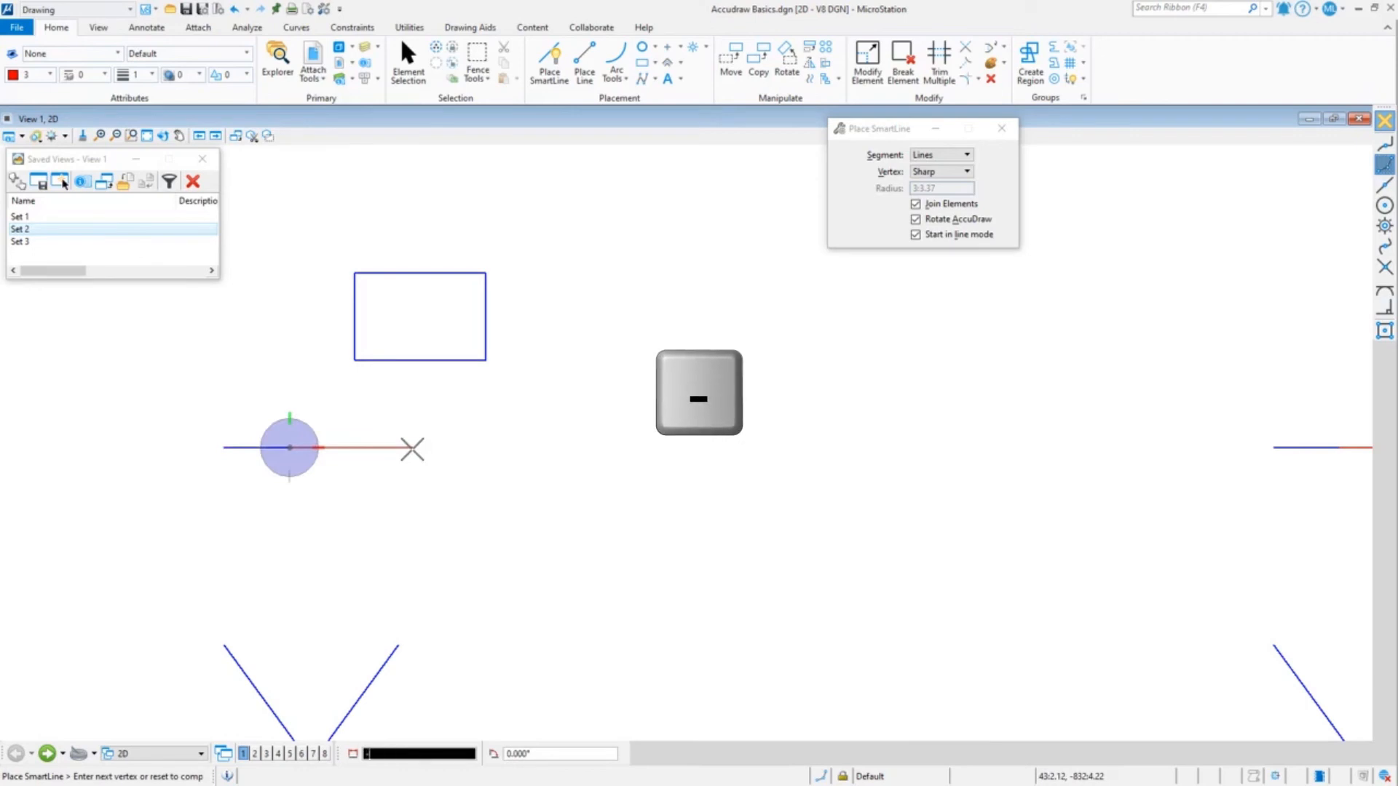
key("BackSpace")
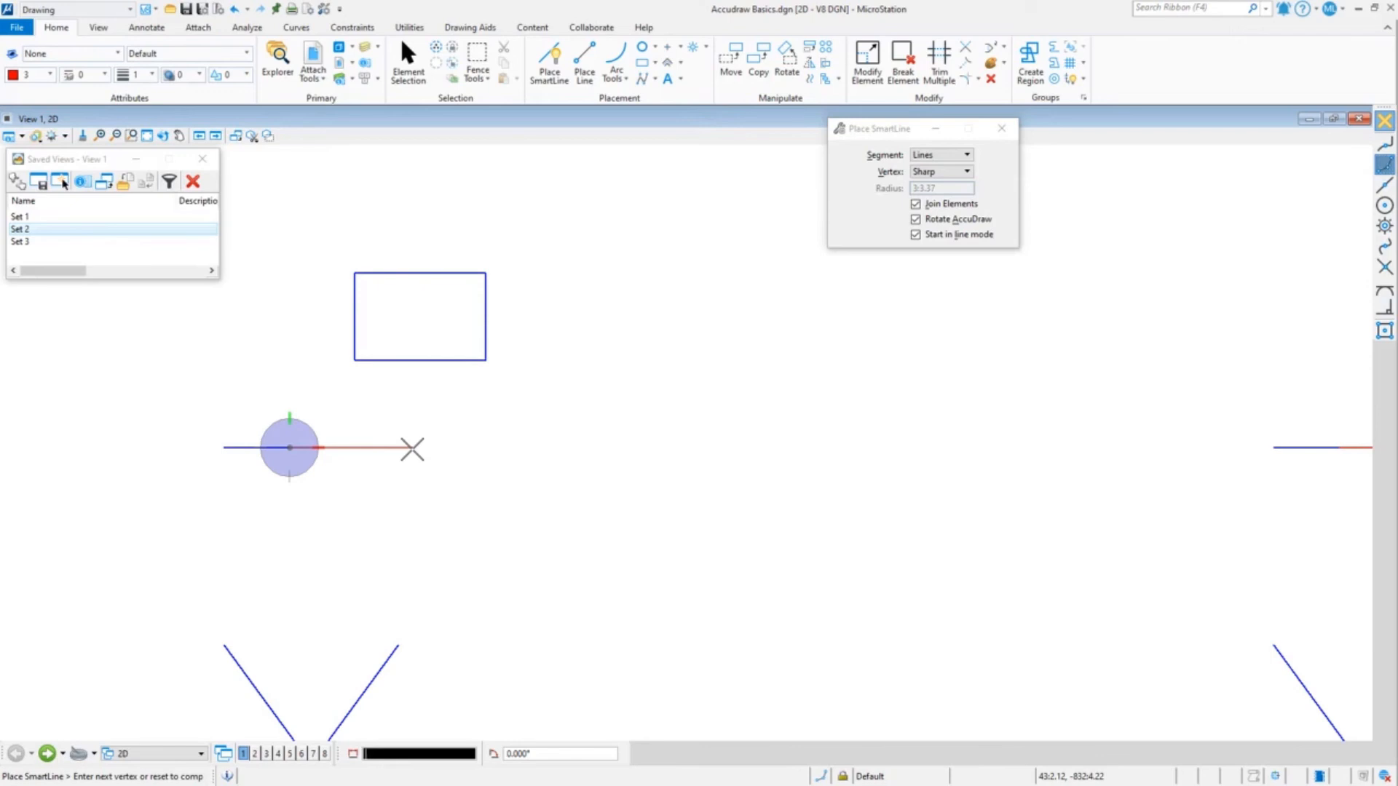
type("+")
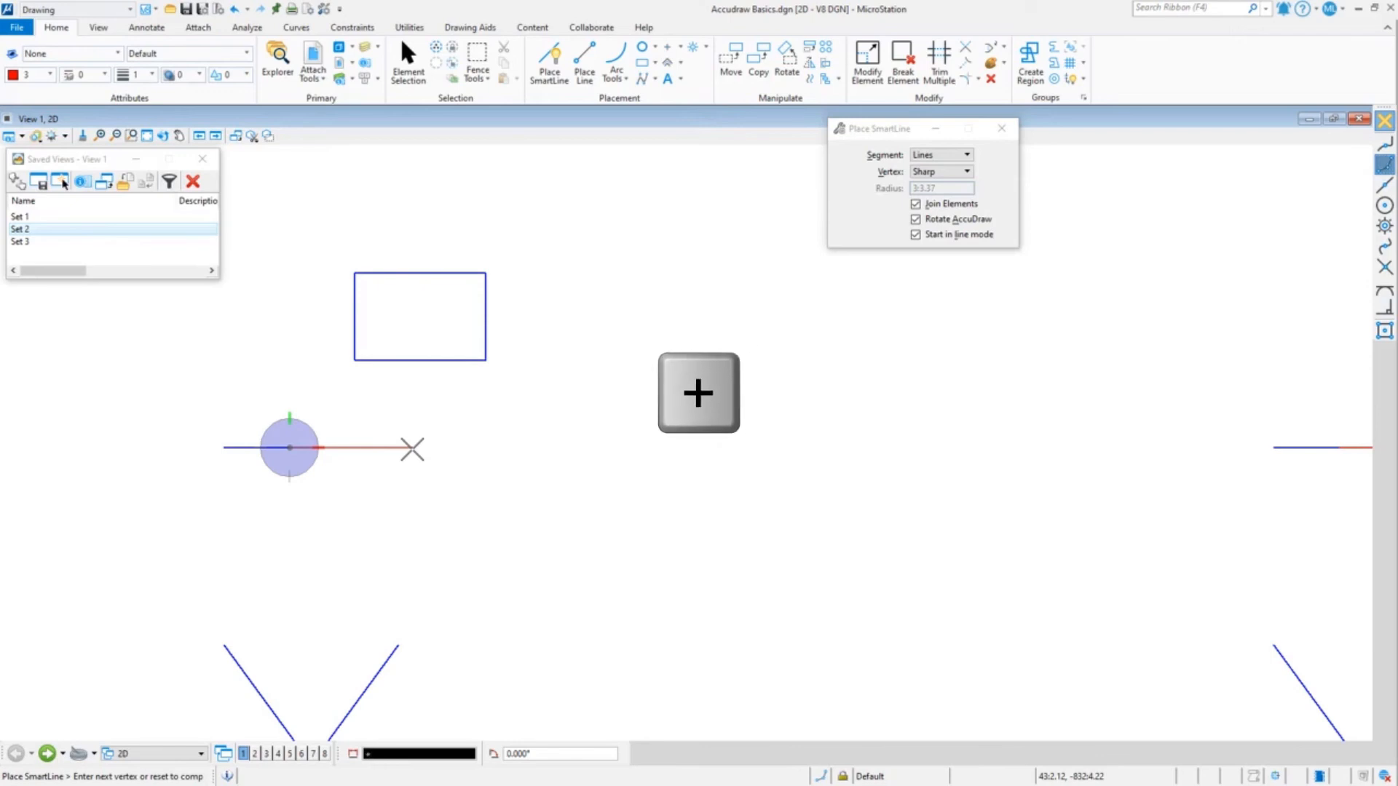
type("100")
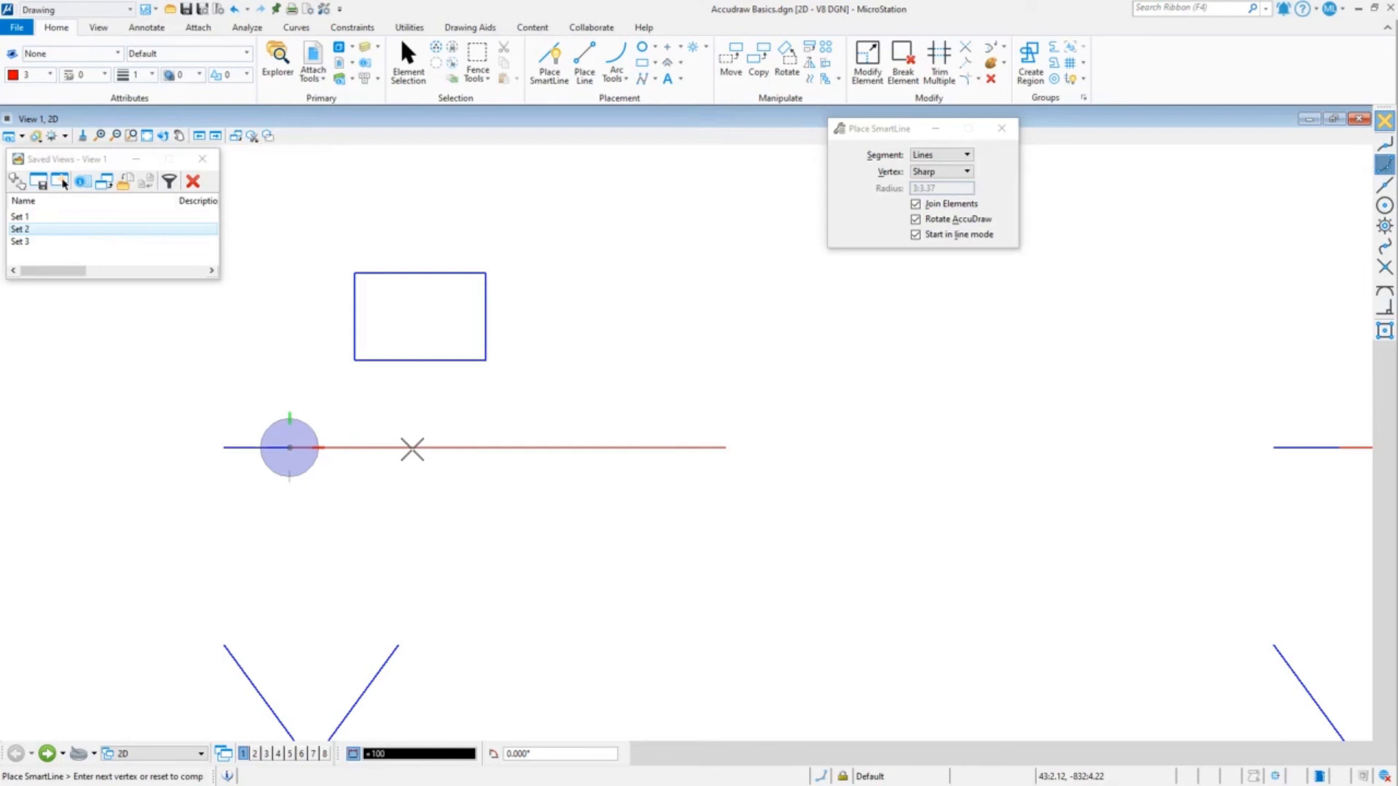
right_click(412, 450)
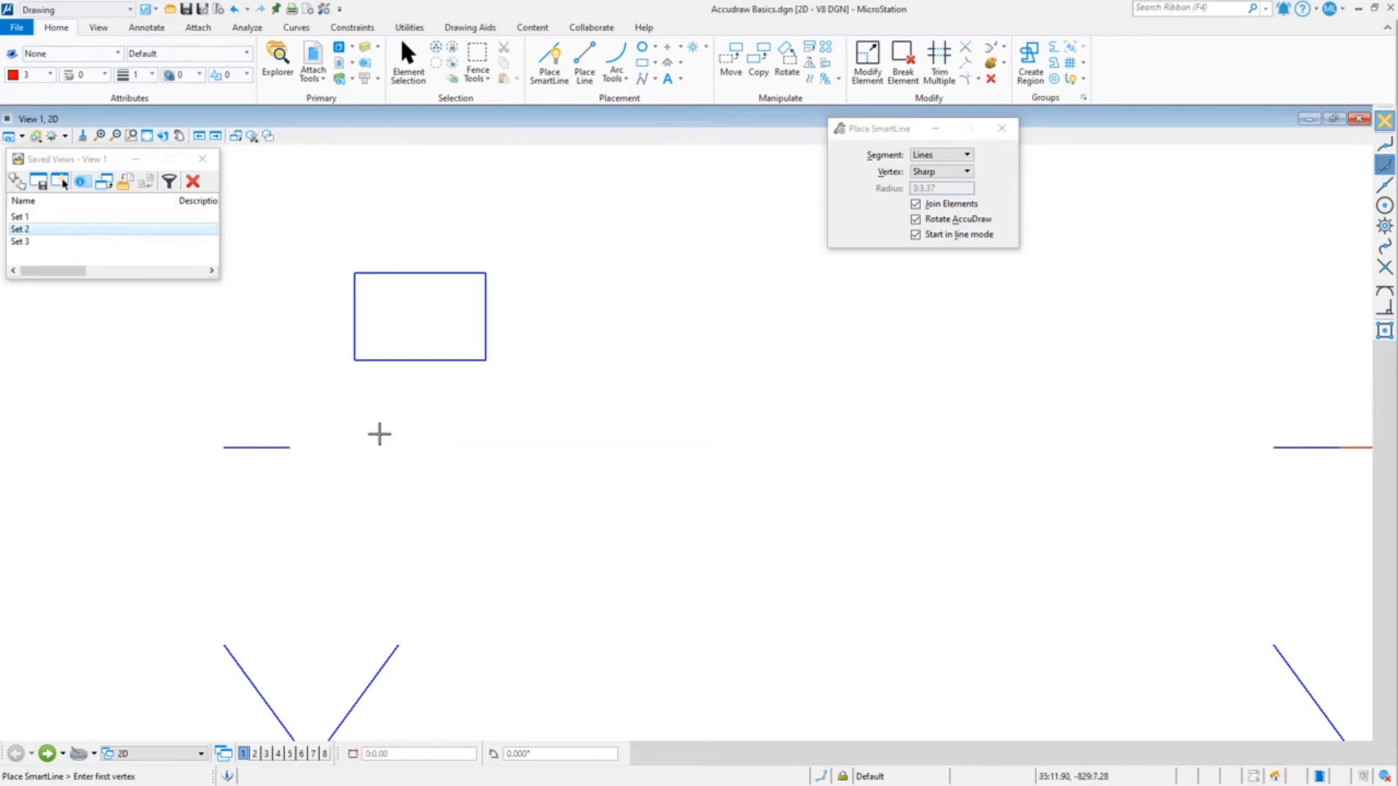
- Try switching the pop-up calculation from multiplication to addition on a new line from the short blue line's right end
left_click(289, 447)
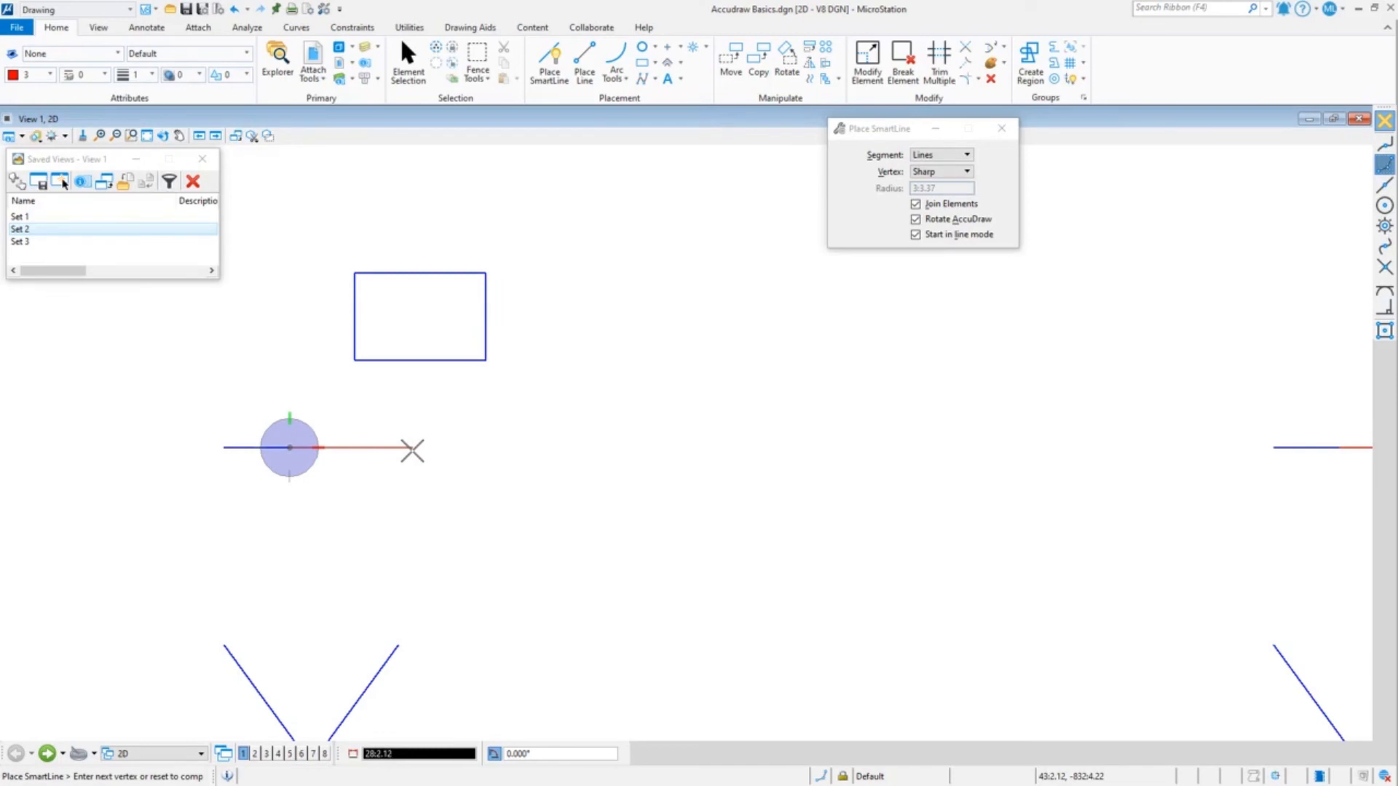
type("*")
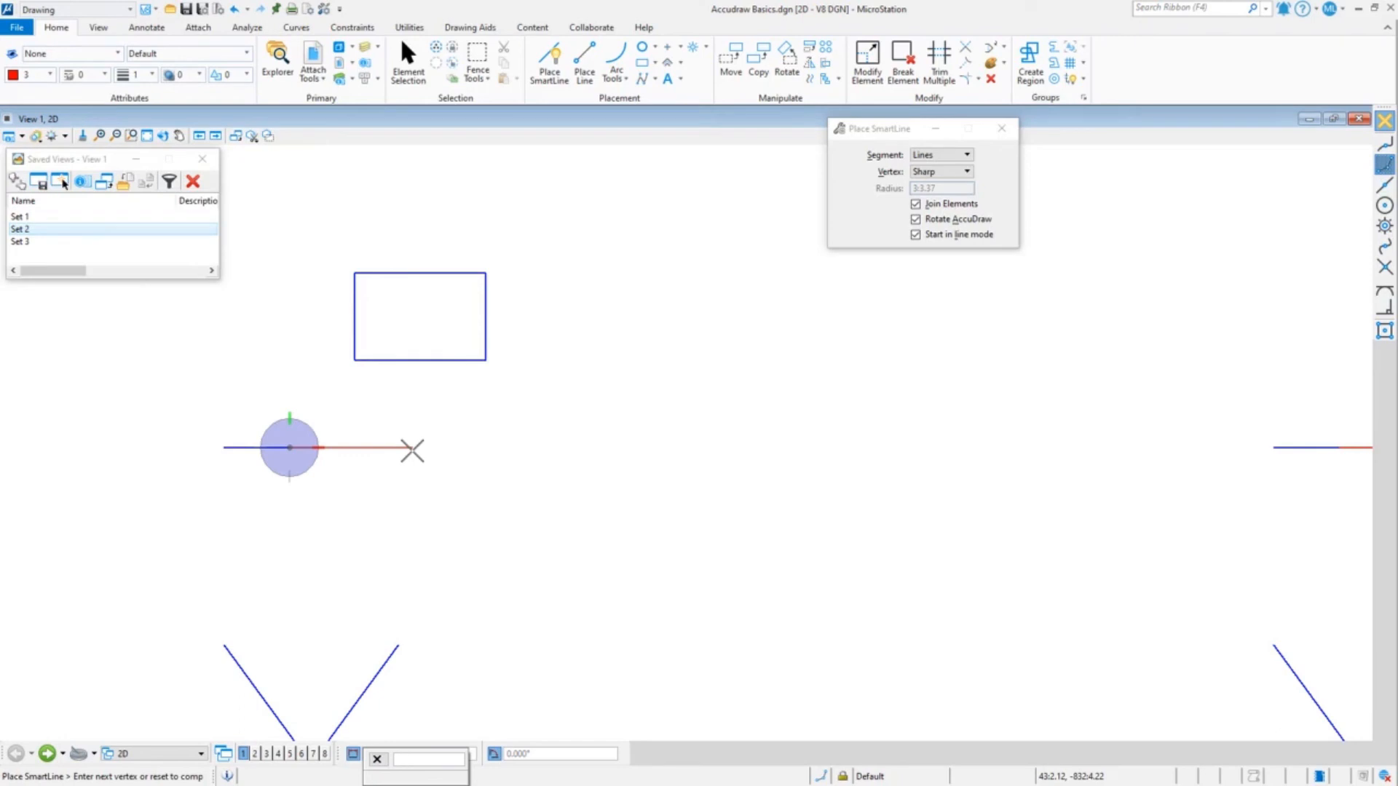
type("+")
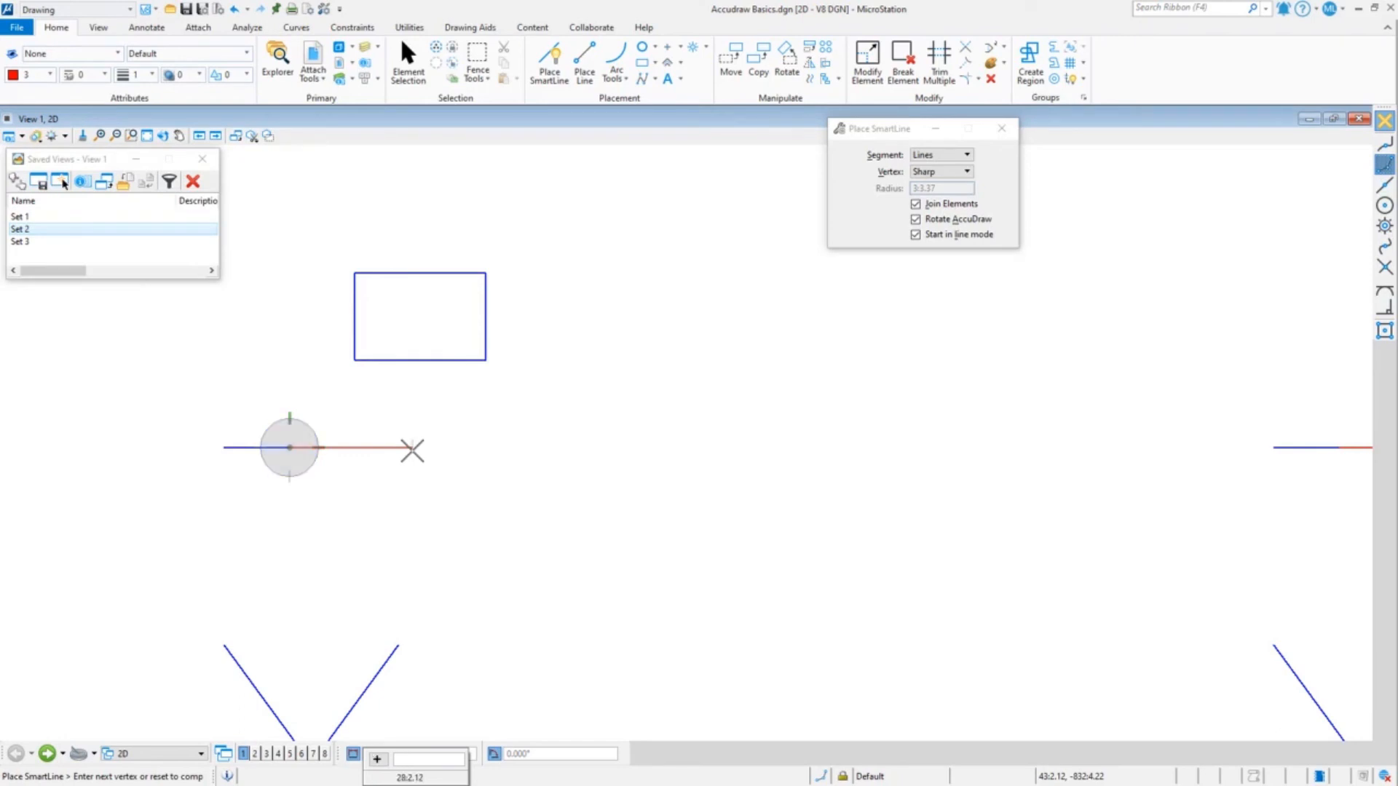
right_click(412, 450)
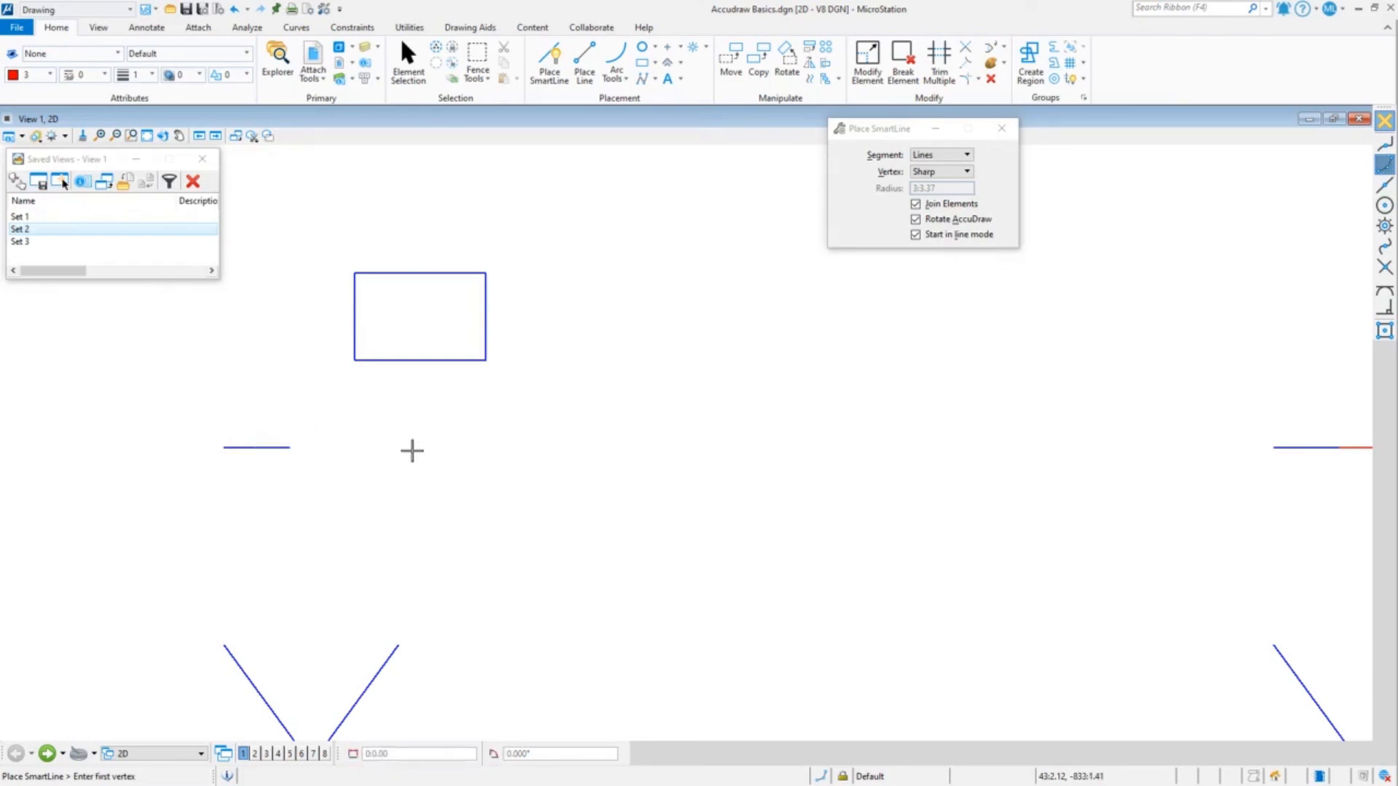
- Draw a horizontal red line from the short blue line's right end to 25 beyond the rectangle's bottom midpoint
left_click(291, 448)
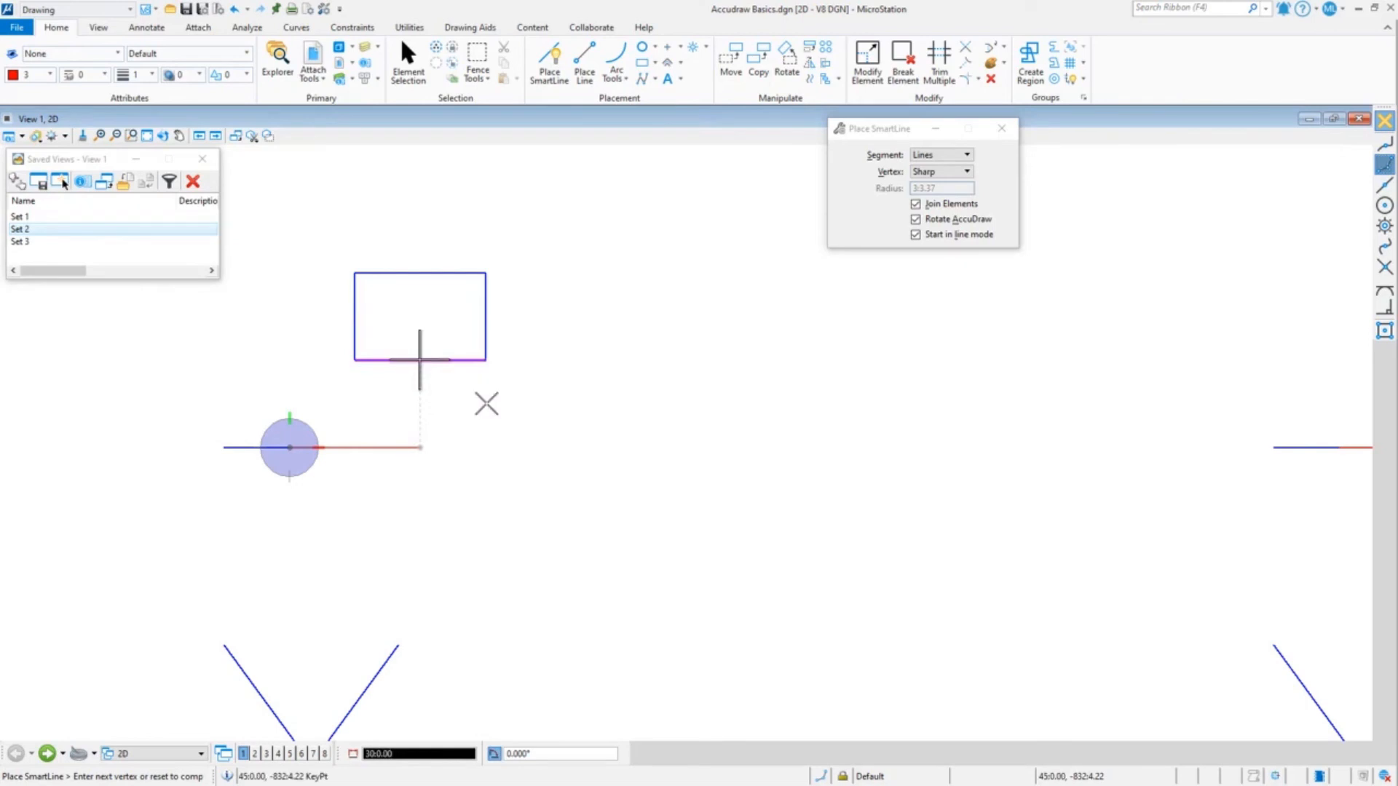
type("+25")
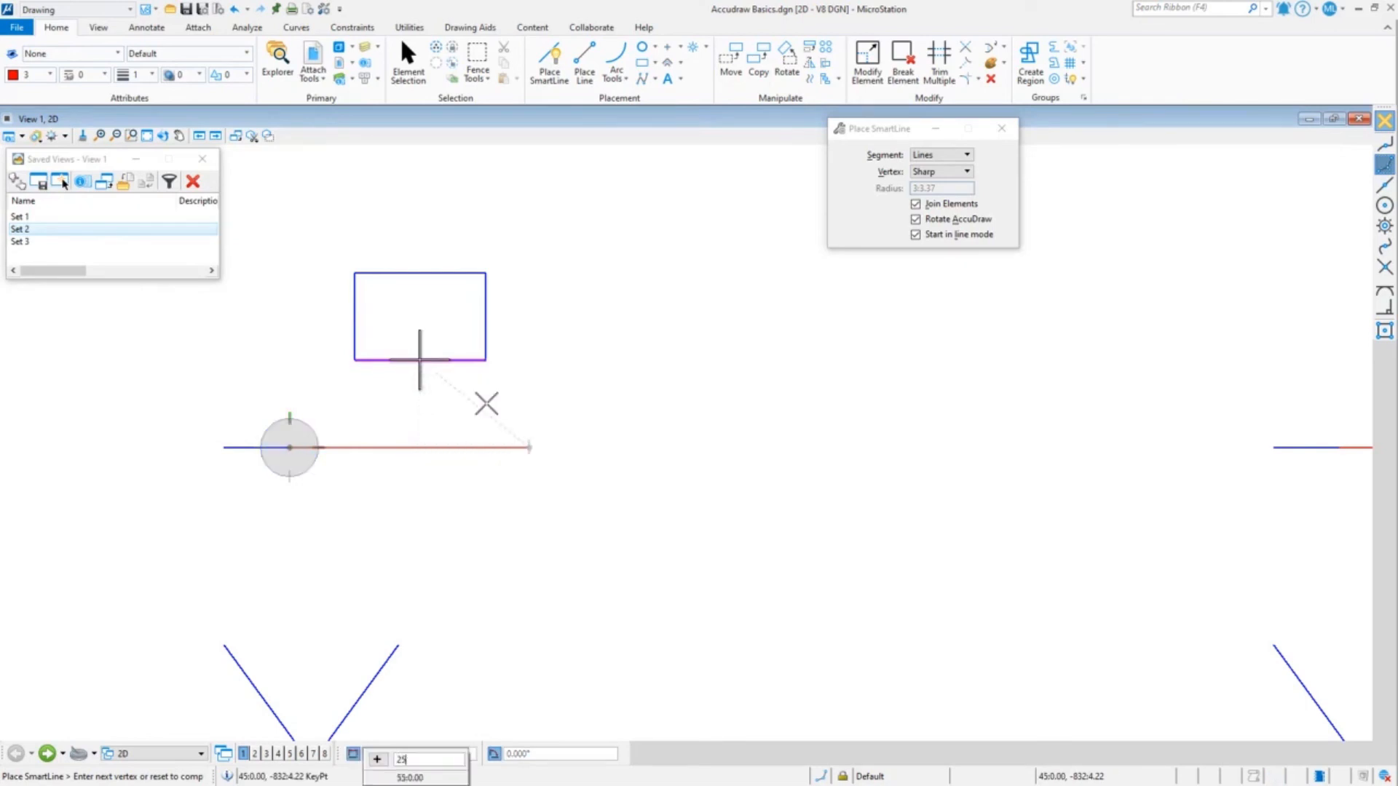
left_click(487, 405)
right_click(468, 296)
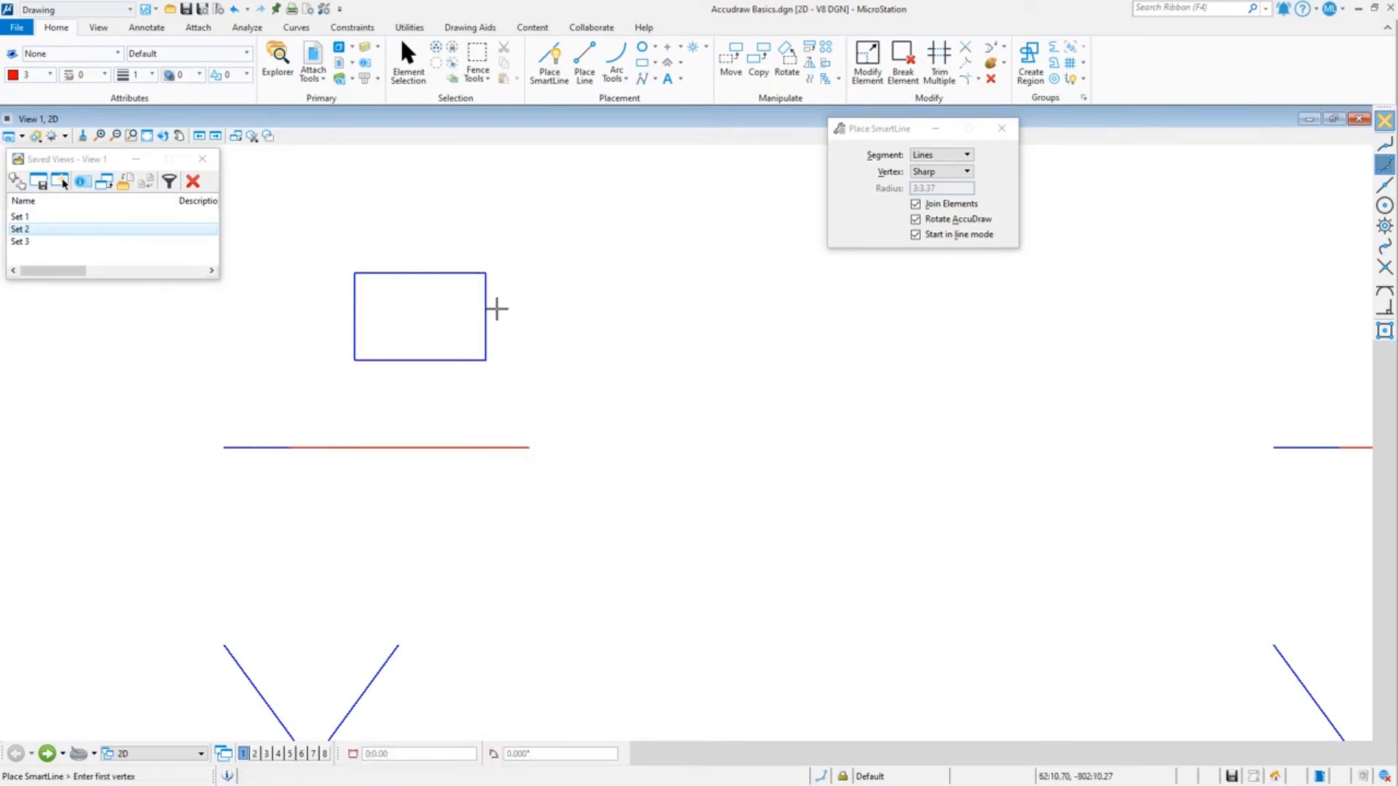